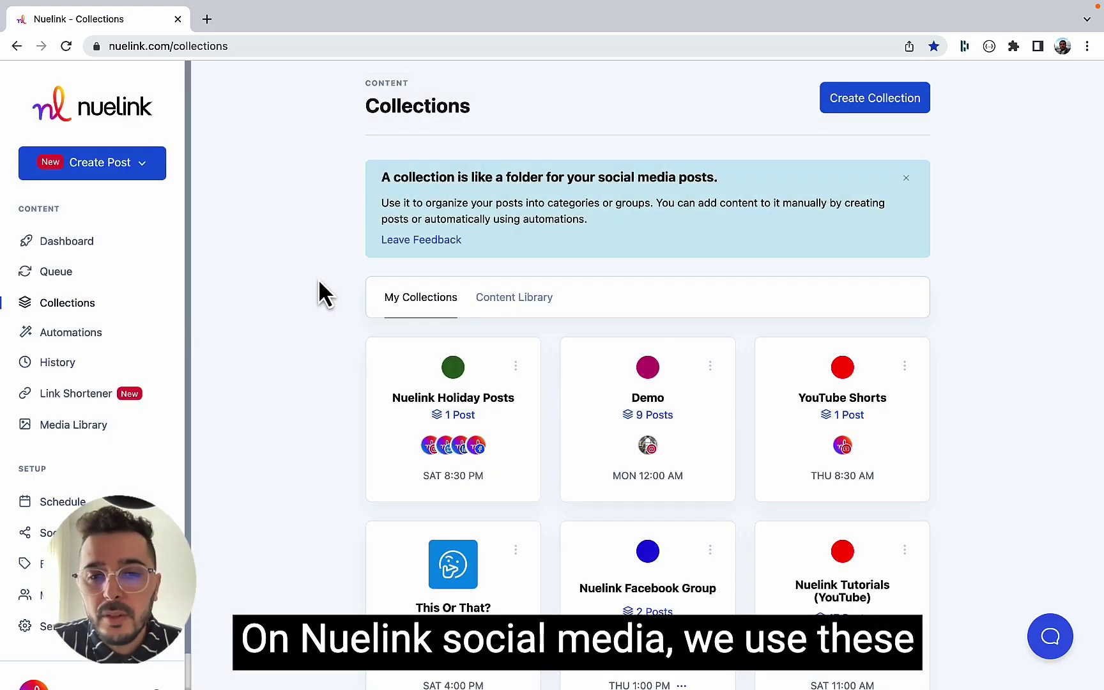
scroll(319, 280, "down", 1)
scroll(318, 280, "down", 4)
scroll(319, 279, "down", 2)
scroll(319, 278, "down", 2)
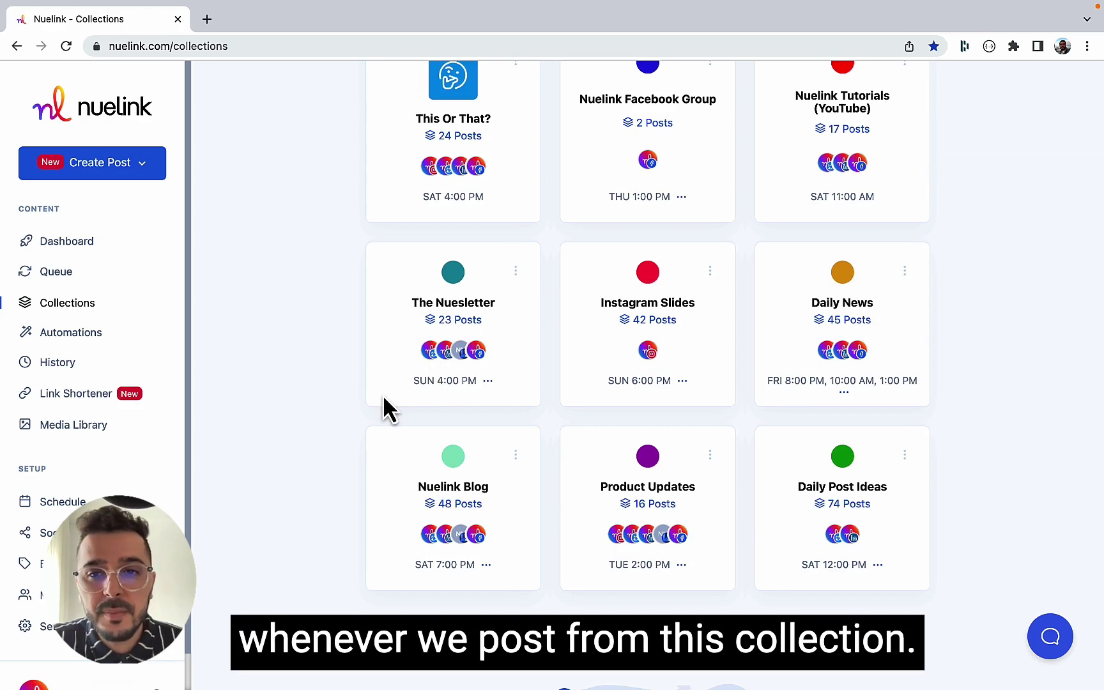
Bring up the posting History in a new tab and open the first Nuesletter post's Facebook version.
middle_click(55, 365)
left_click(257, 19)
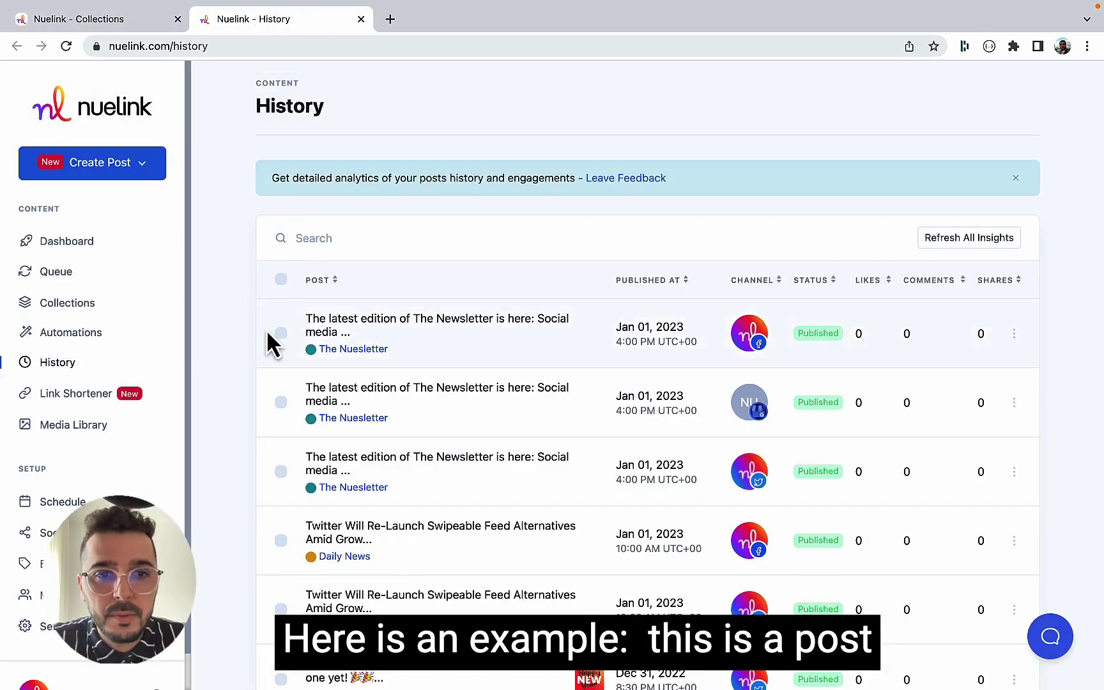
scroll(258, 349, "down", 1)
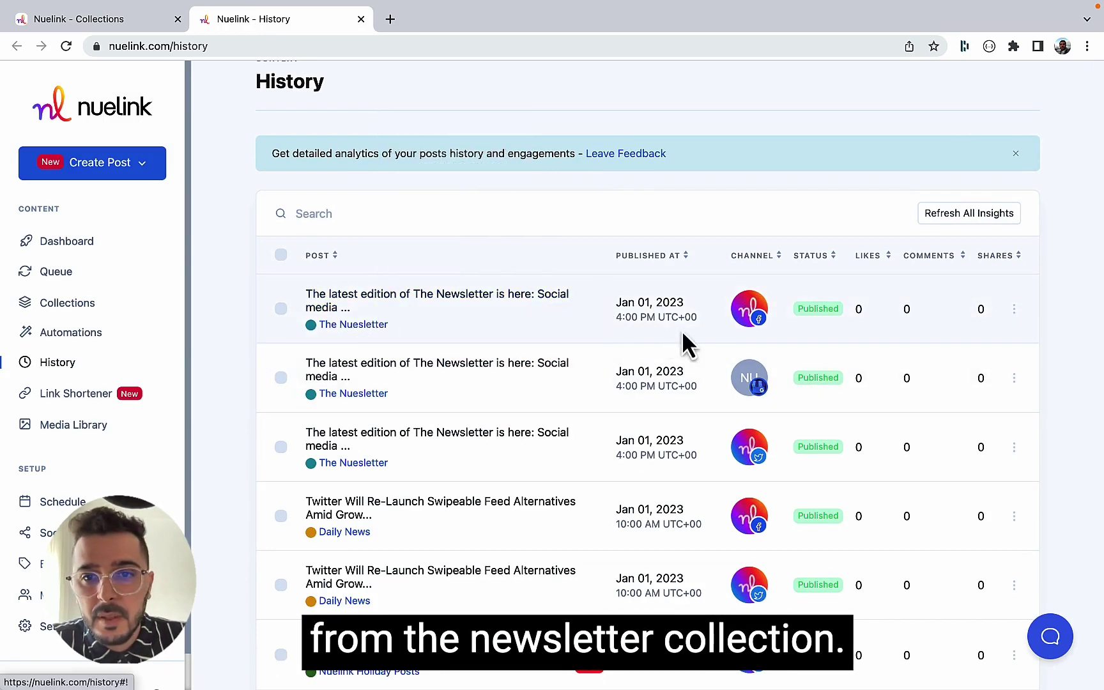
middle_click(751, 321)
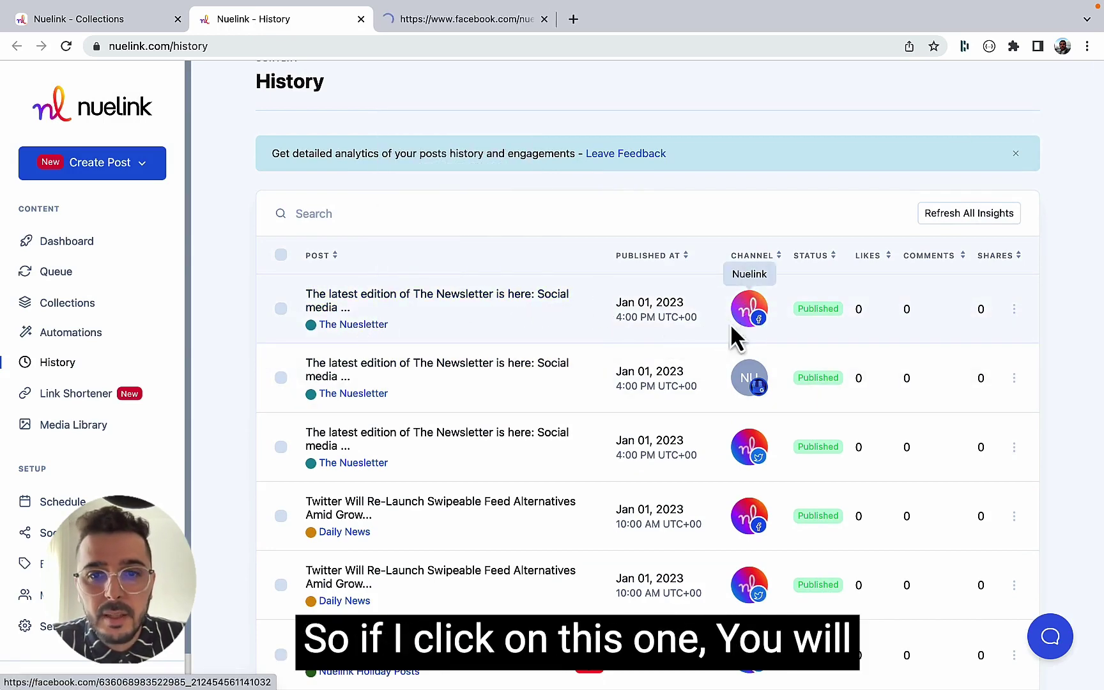
View the published Facebook post and its newsletter follow-up comment.
left_click(445, 21)
scroll(388, 374, "down", 2)
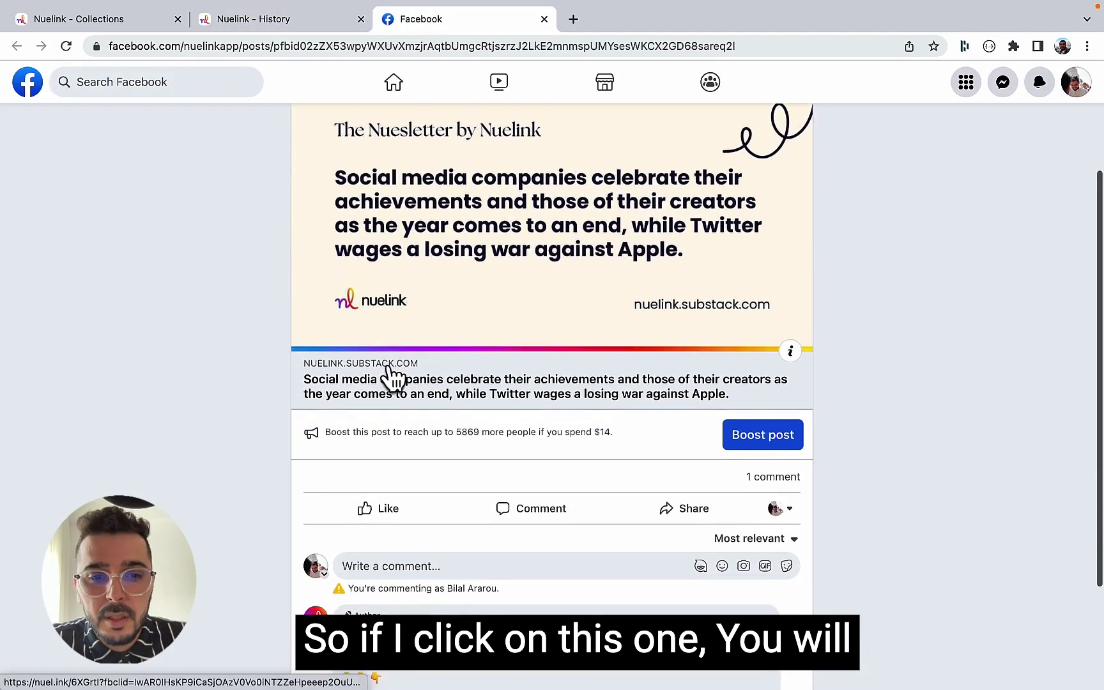
scroll(387, 374, "down", 2)
scroll(422, 170, "up", 4)
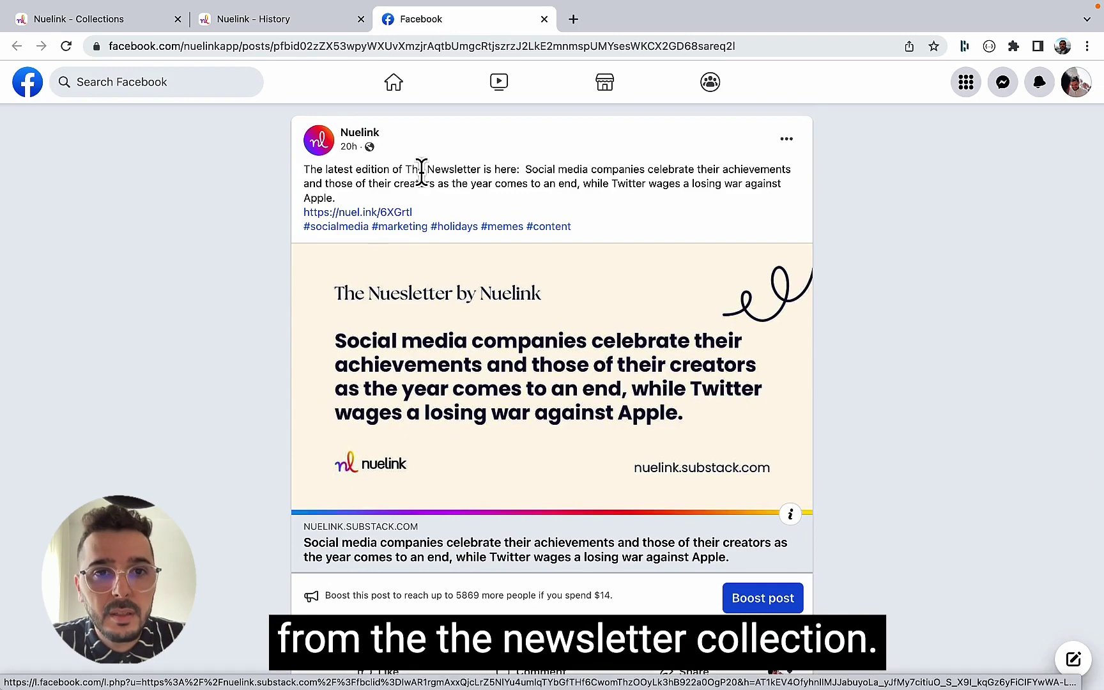
scroll(421, 170, "down", 4)
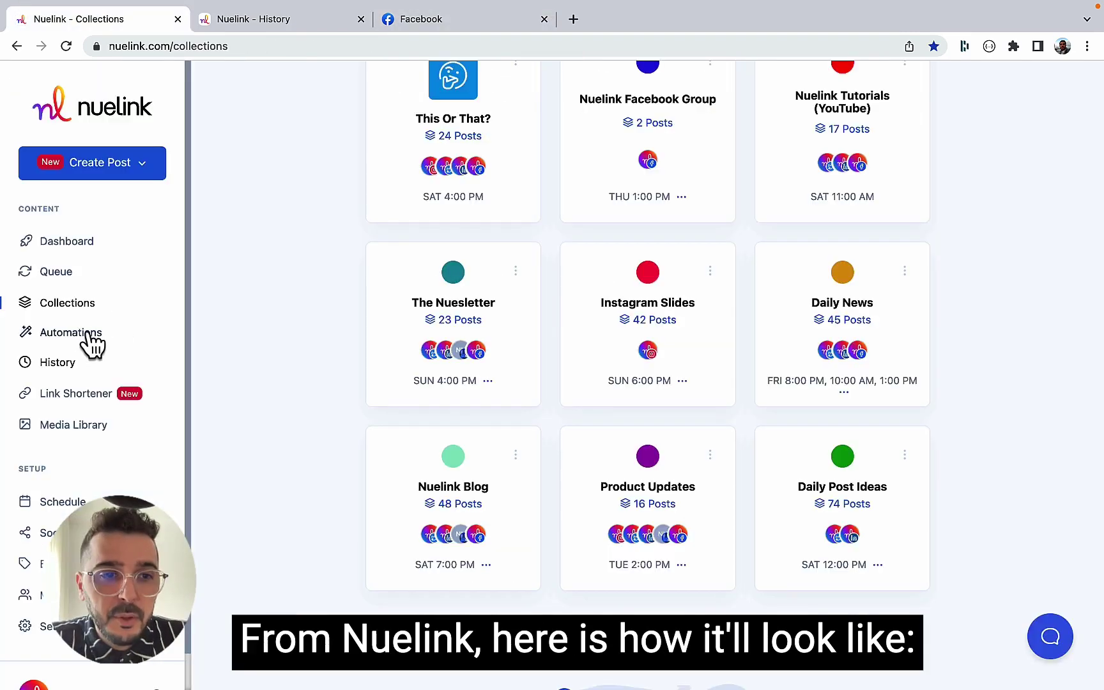
Edit the 'Subscribe to Nuesletter' automation to review its comment and 90-minute delay.
left_click(288, 20)
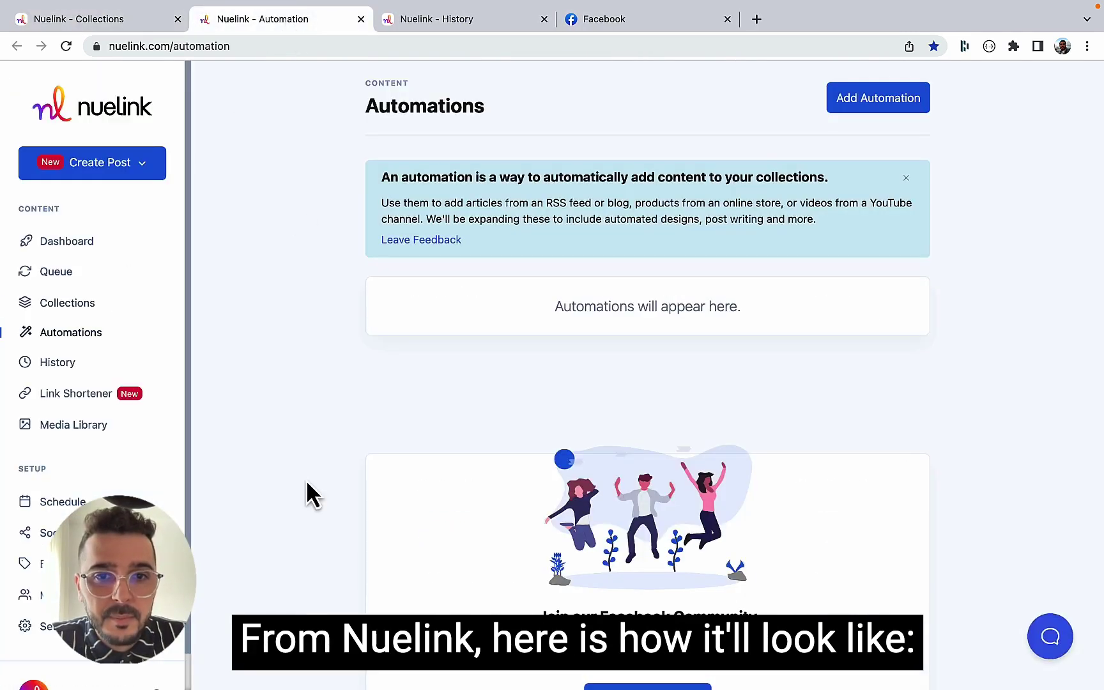
scroll(309, 480, "down", 3)
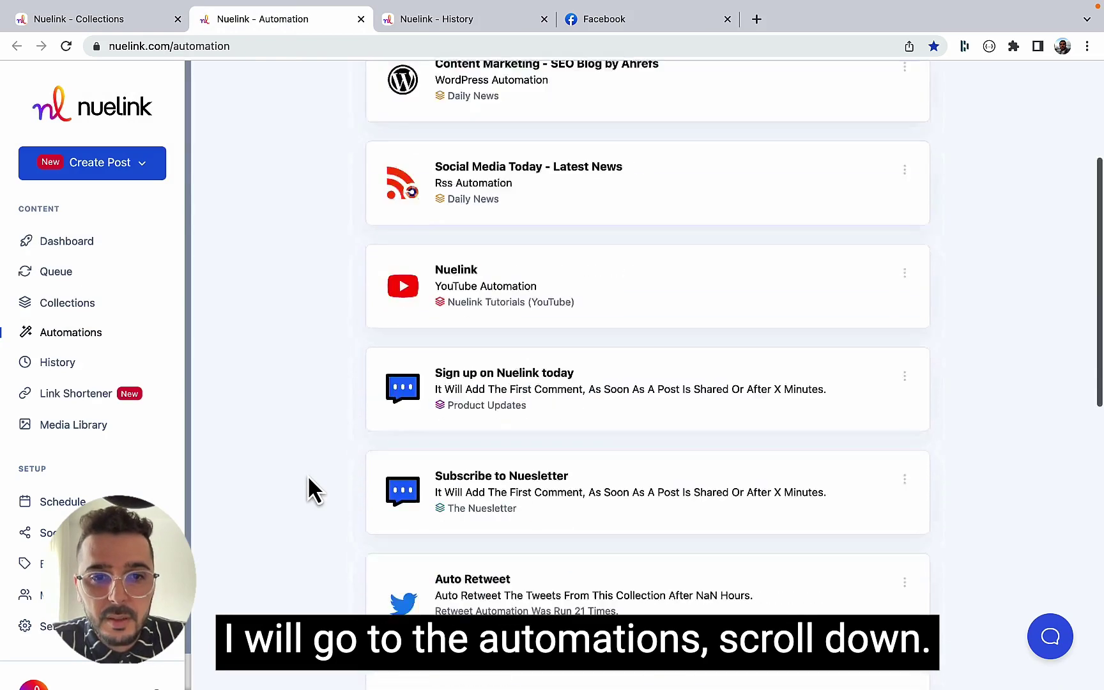
scroll(309, 480, "down", 4)
scroll(308, 480, "up", 1)
scroll(363, 432, "up", 2)
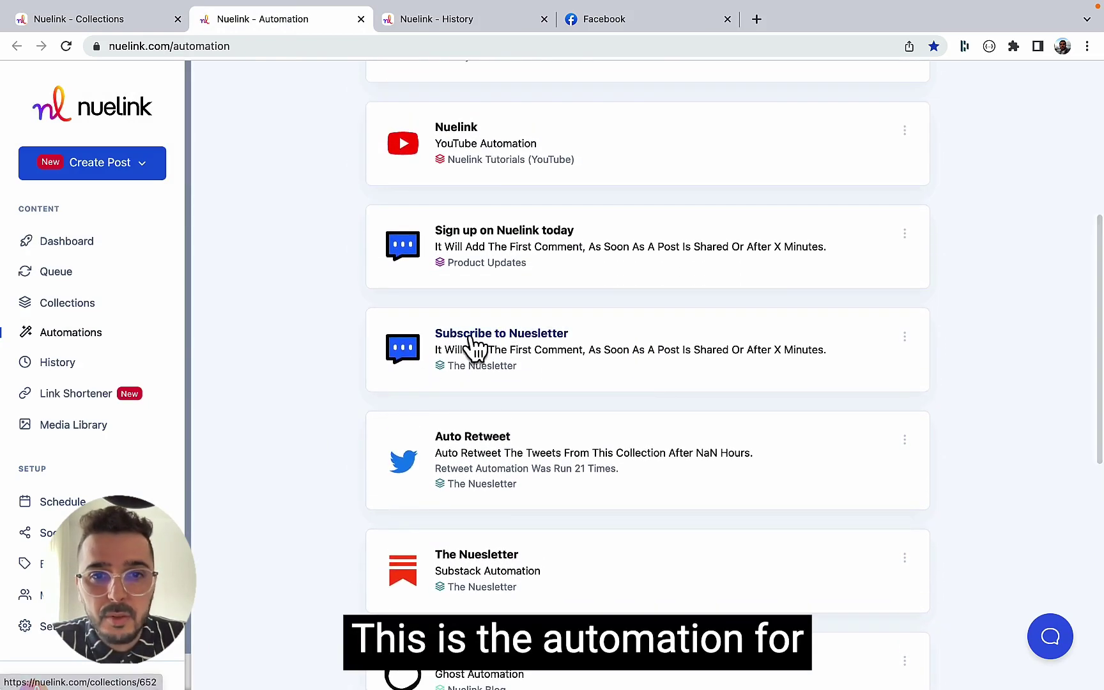
left_click(905, 338)
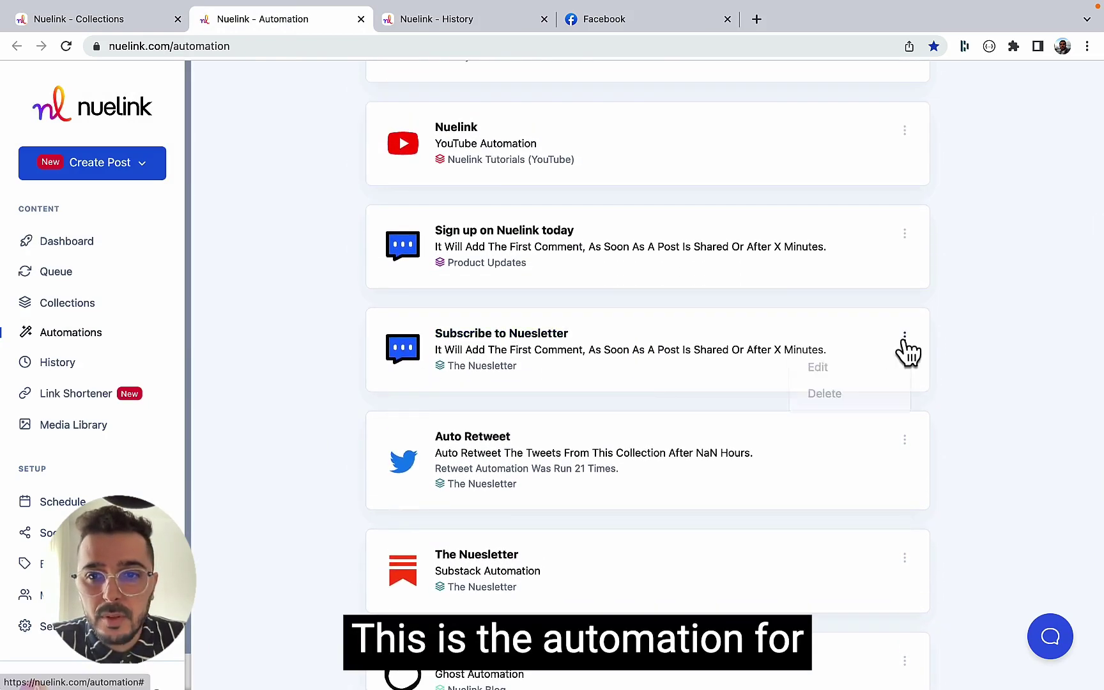
left_click(818, 369)
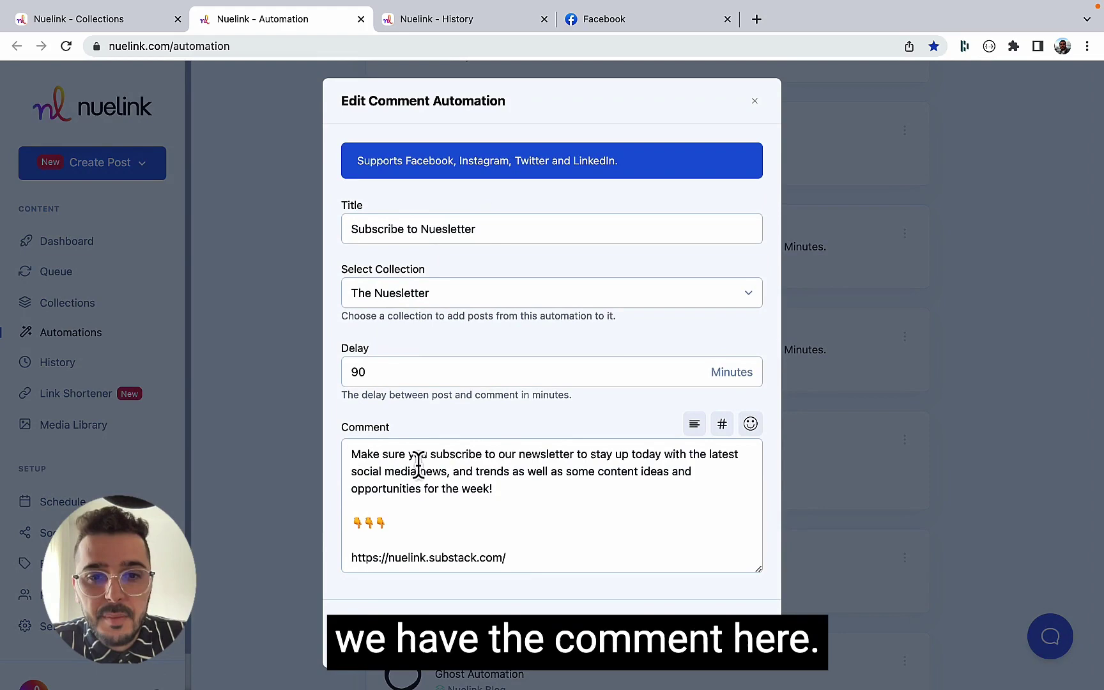
mouse_move(518, 373)
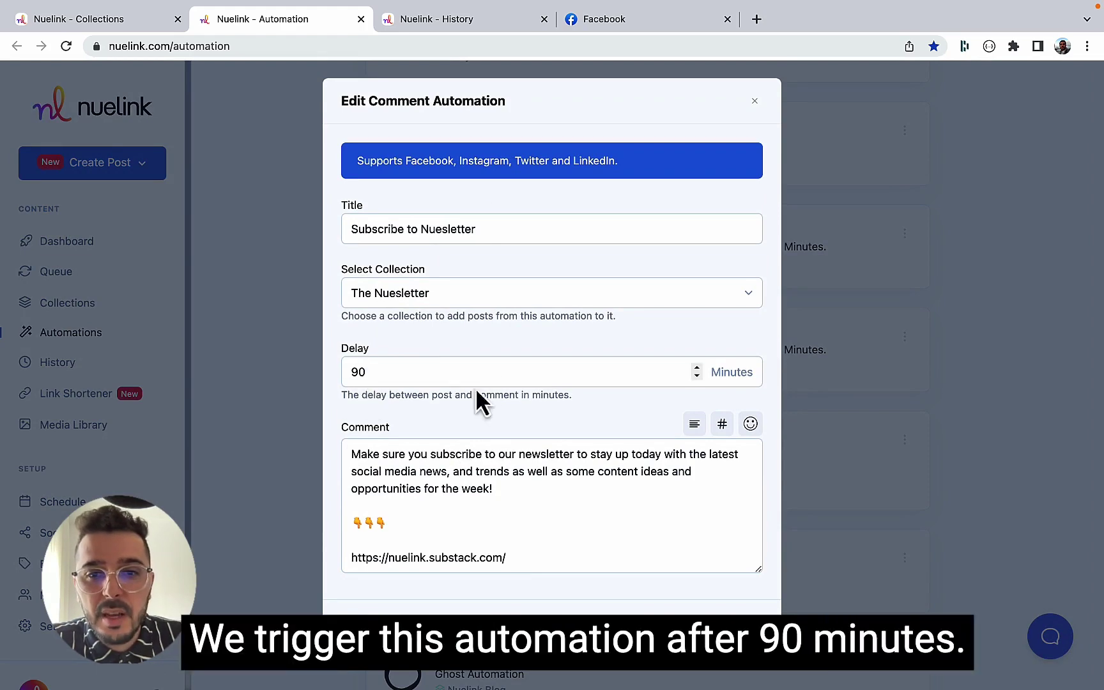
From History, open the Nuesletter tweet on Twitter and view its newsletter reply.
key("ctrl+Tab")
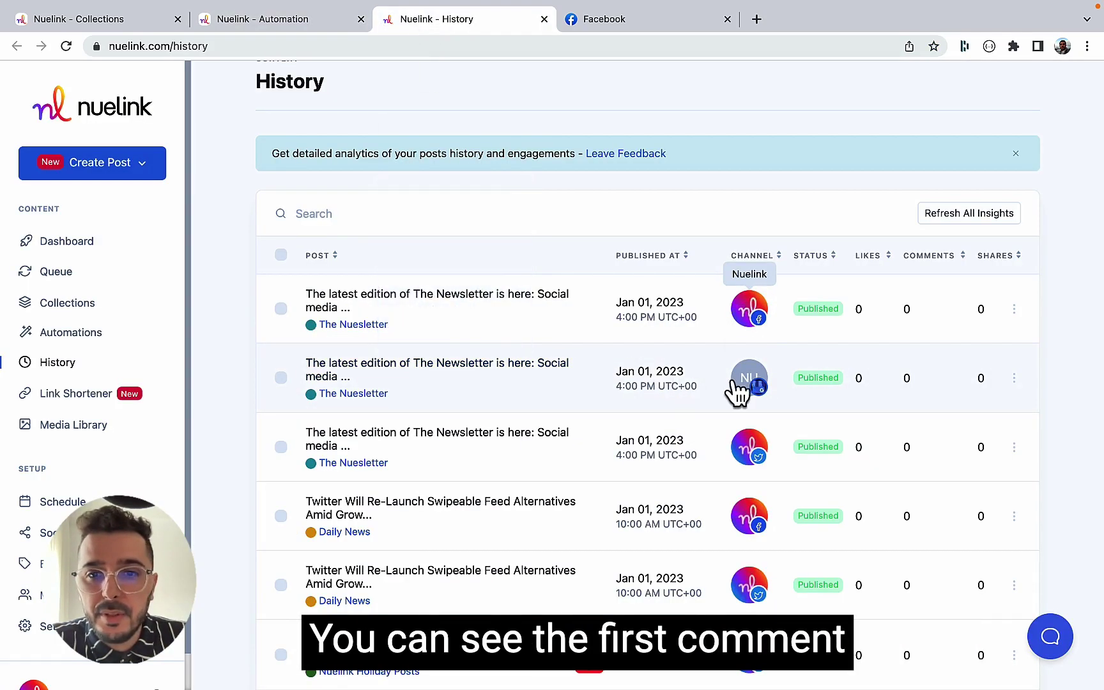
left_click(748, 458, "super")
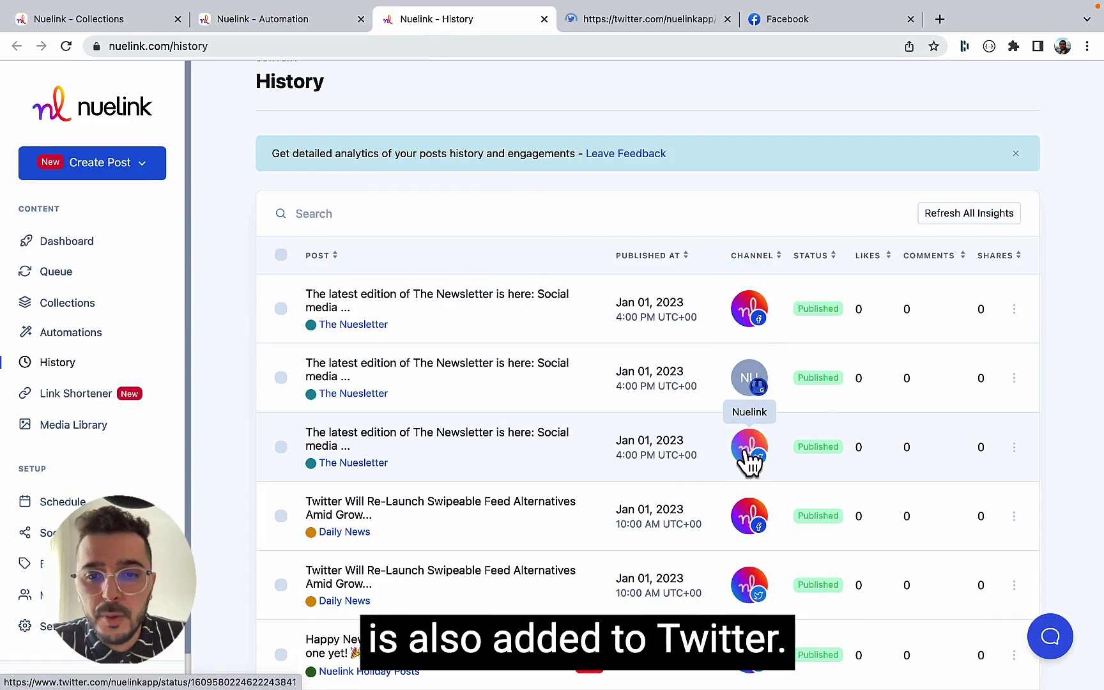
left_click(712, 18)
scroll(437, 262, "down", 3)
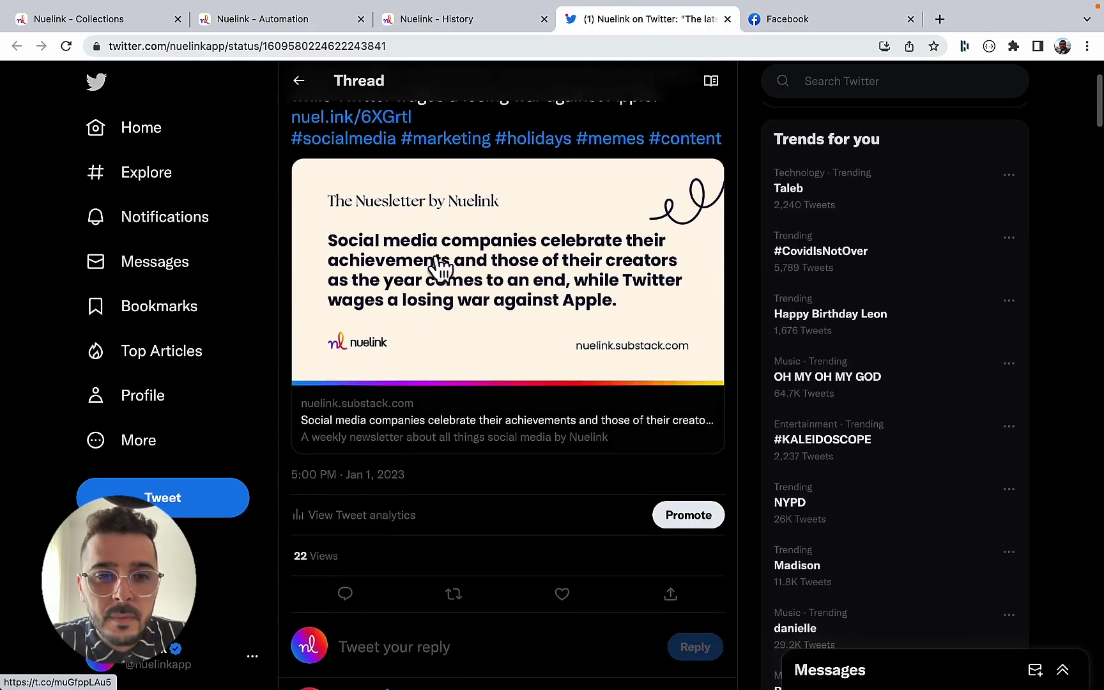
scroll(345, 552, "down", 2)
scroll(345, 555, "down", 1)
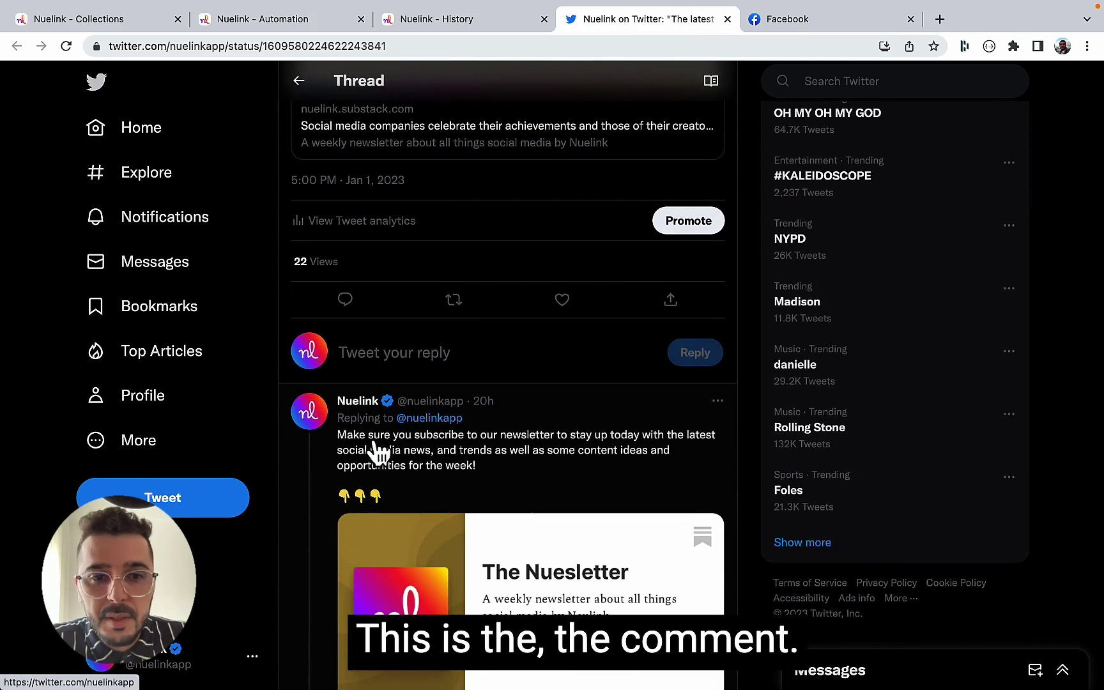
scroll(479, 453, "down", 2)
scroll(486, 455, "down", 1)
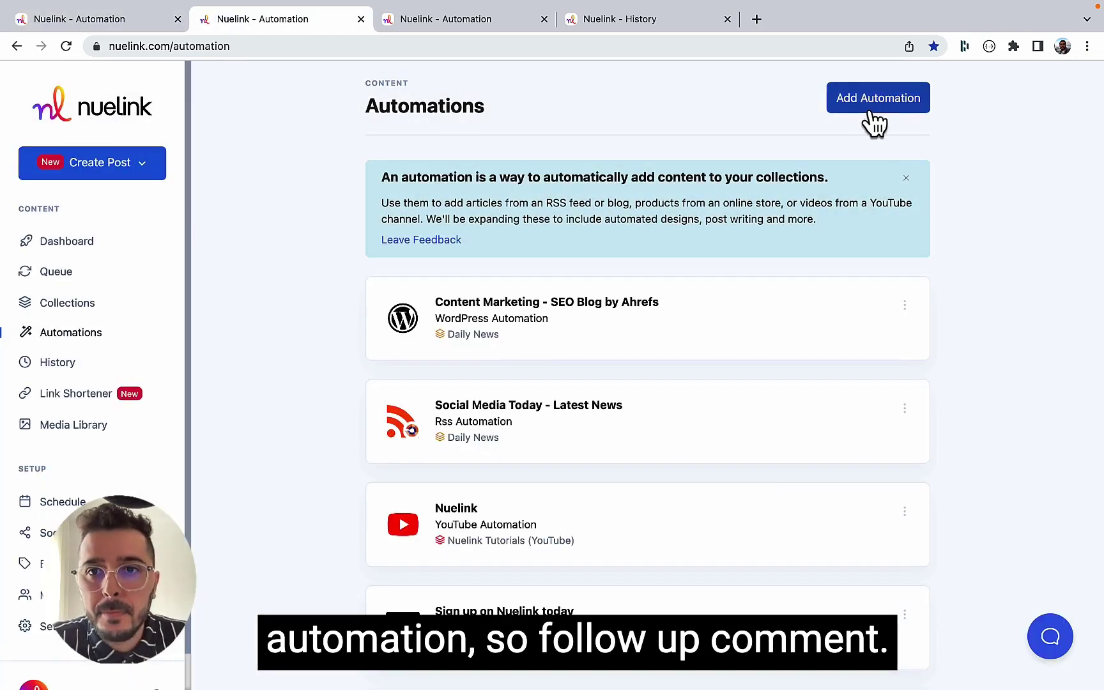
Start a Follow Up Comment automation and assign it to the Demo collection.
left_click(873, 123)
left_click(406, 159)
type("f")
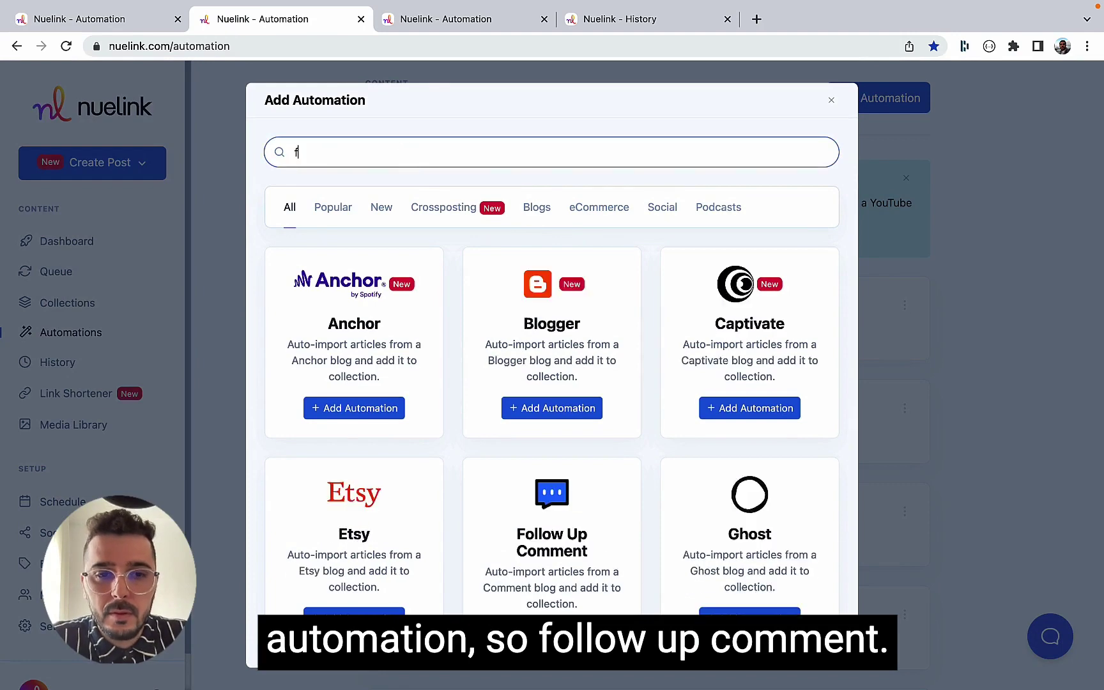
type("ol")
left_click(333, 439)
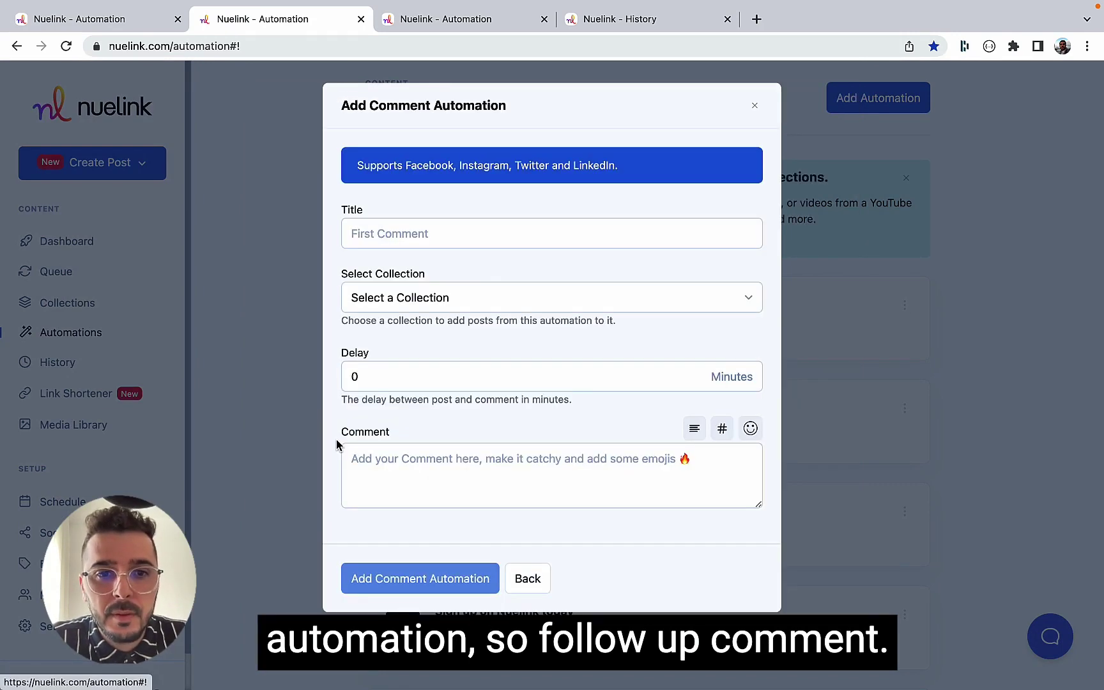
left_click(446, 298)
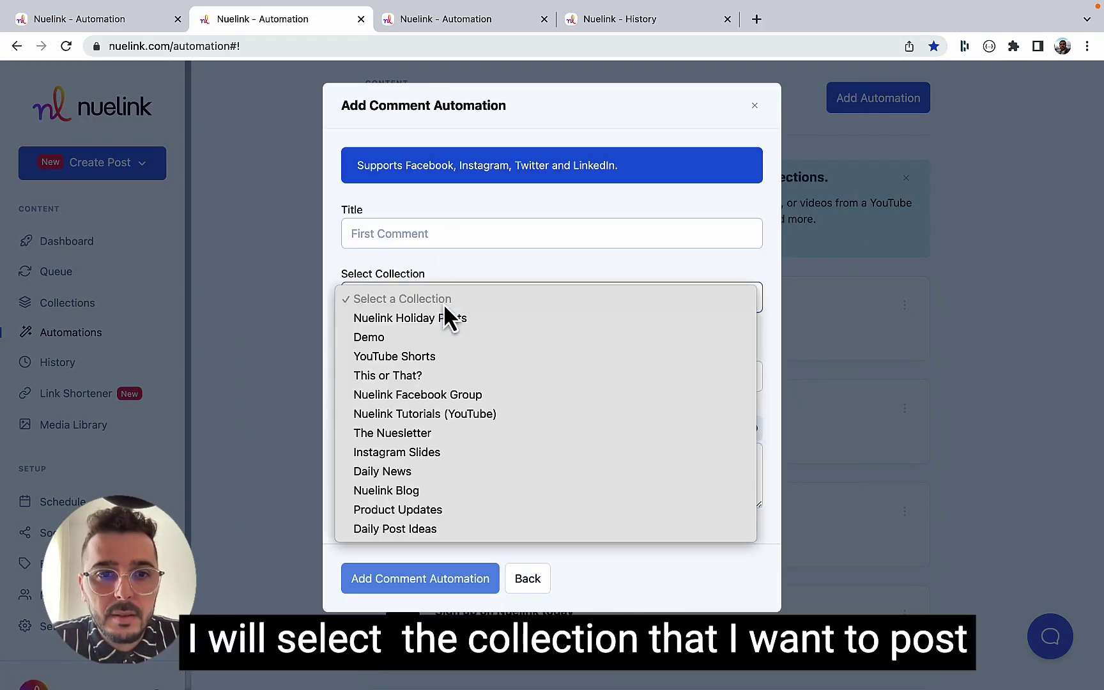
left_click(392, 338)
Use the Nuelink's Hashtags group as the comment, keep a 1-minute delay, and save the automation.
left_click(491, 470)
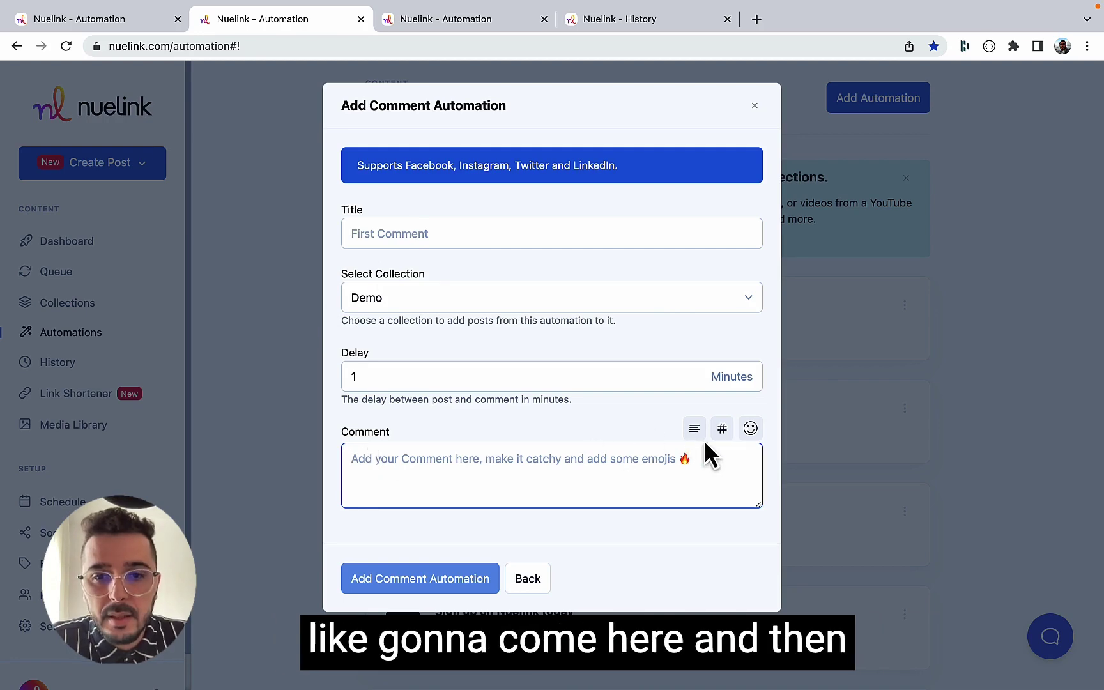
left_click(722, 429)
scroll(394, 407, "down", 2)
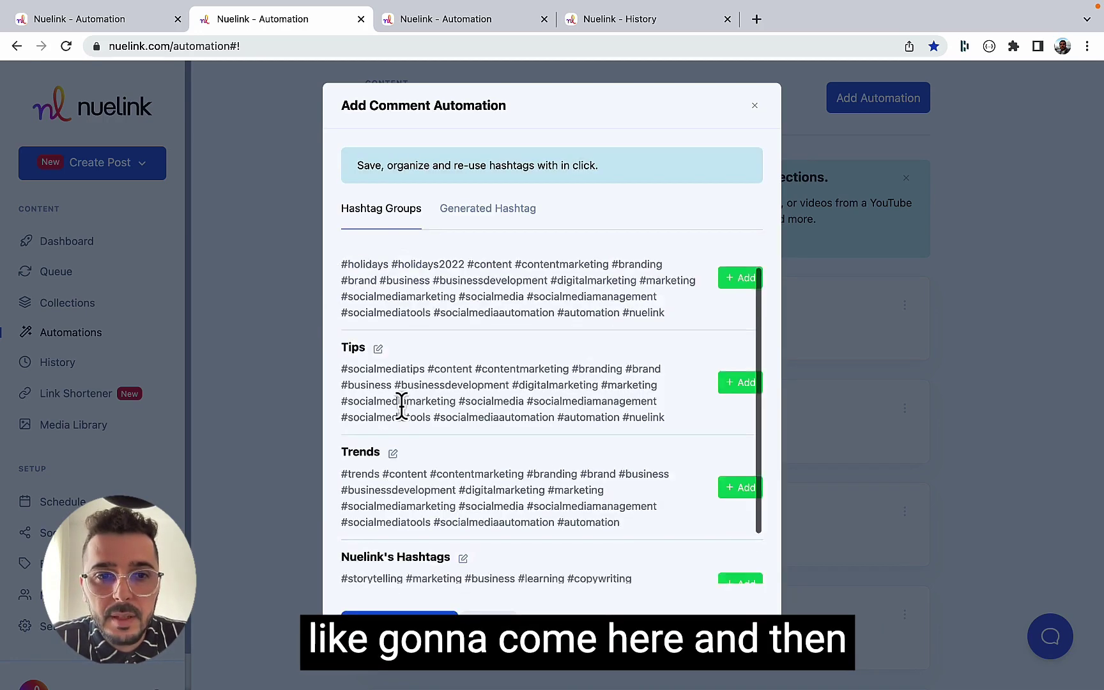
scroll(401, 408, "up", 2)
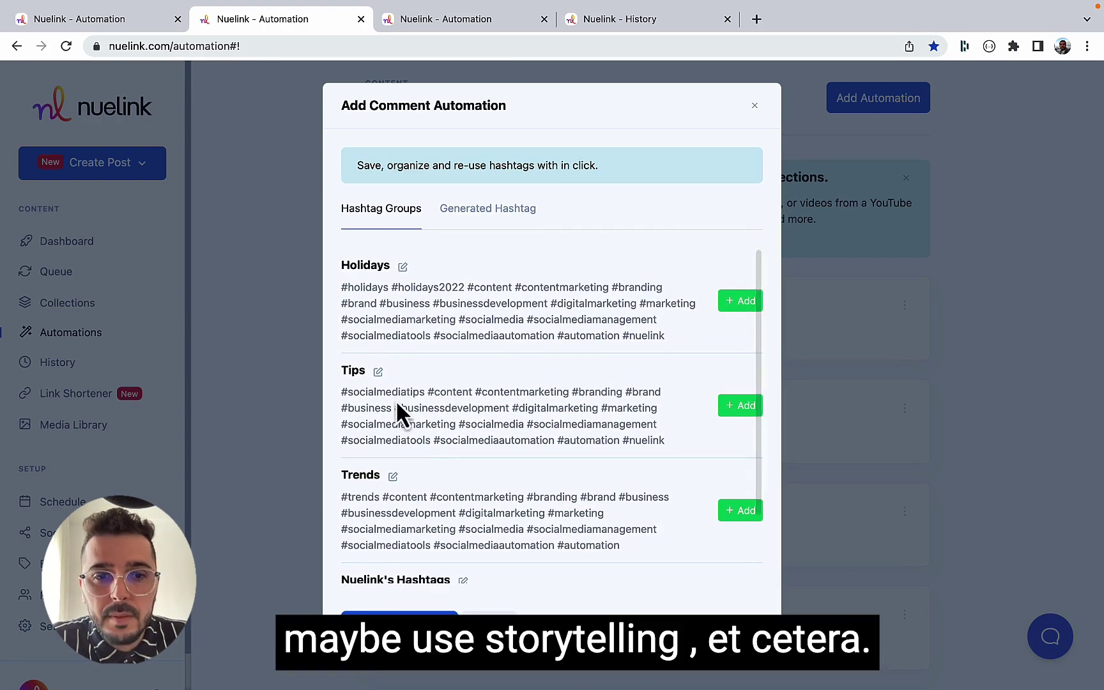
scroll(423, 451, "down", 2)
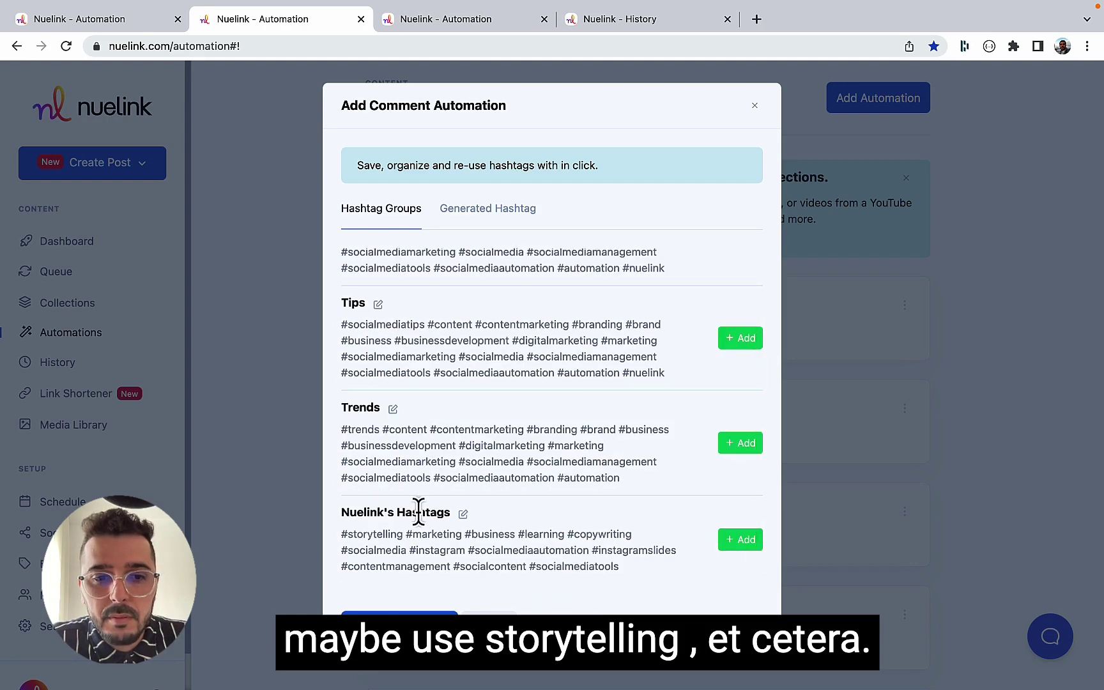
left_click(739, 545)
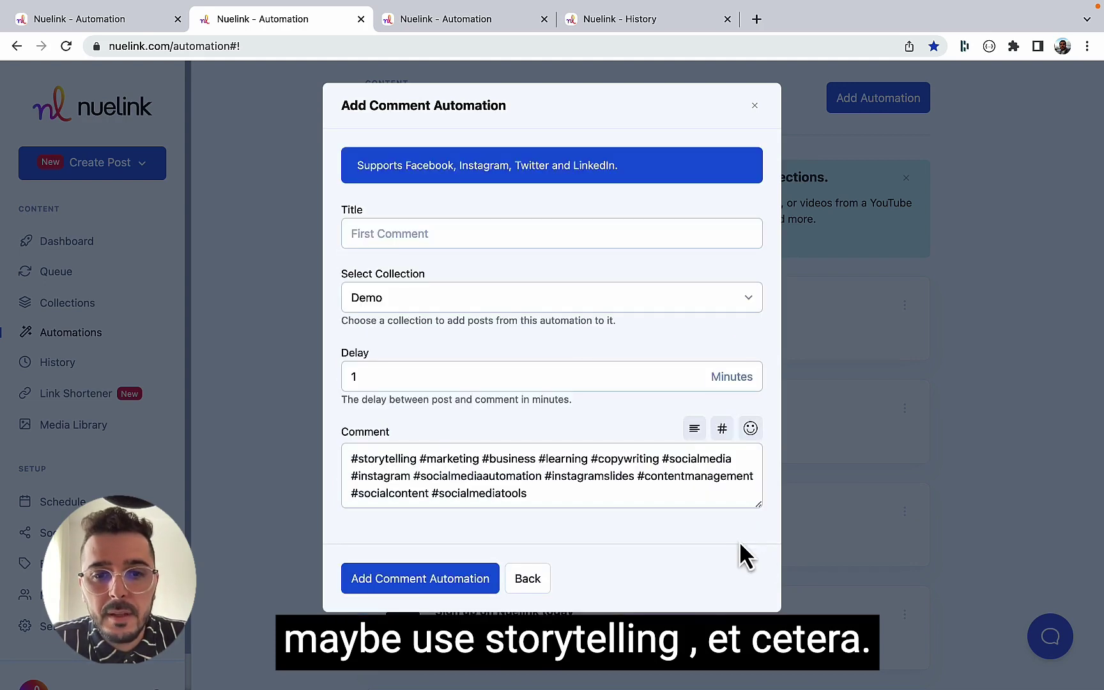
type("Hashtags for instagram")
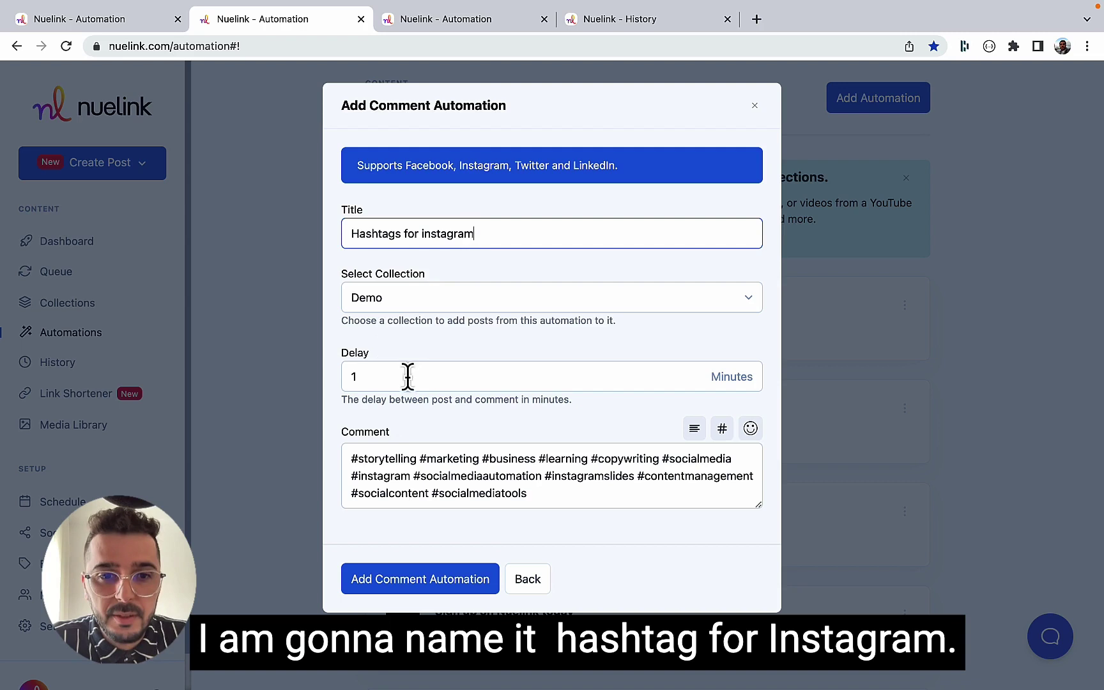
left_click(370, 377)
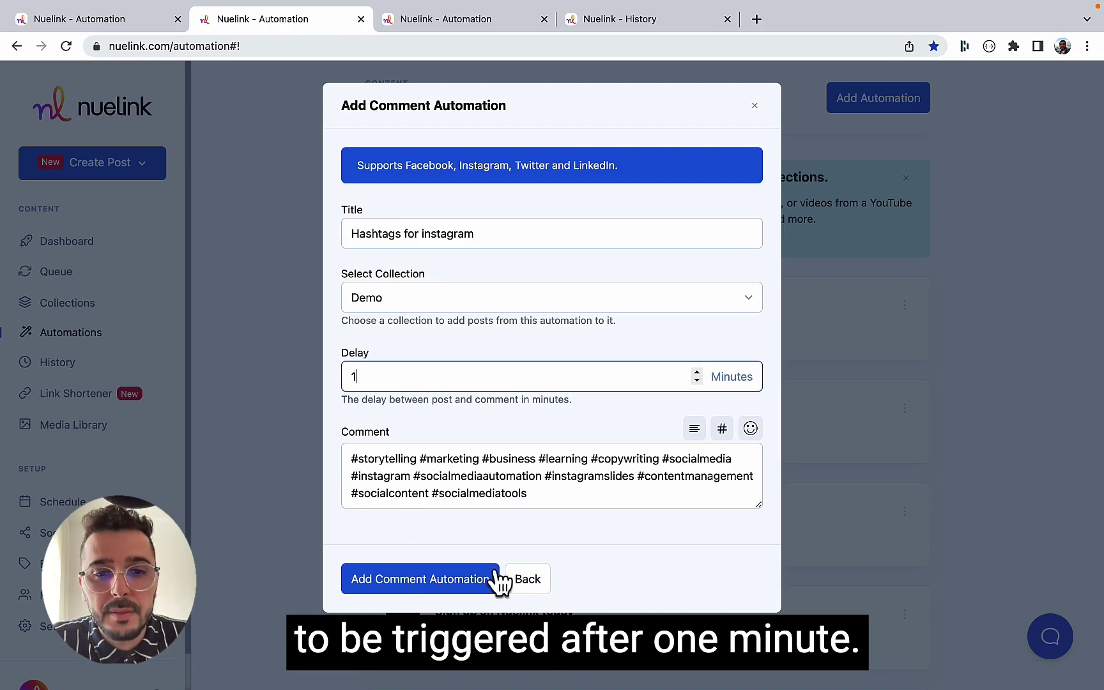
left_click(451, 576)
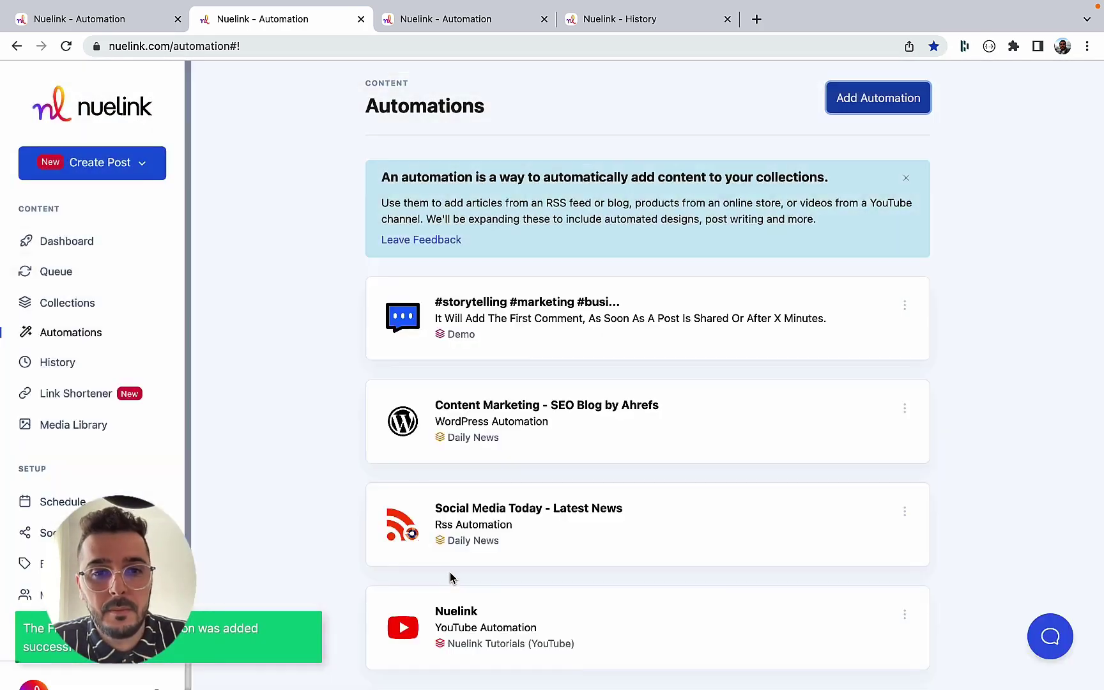
Go to Collections, close unneeded tabs, and view the Demo collection's queued posts.
left_click(79, 304)
left_click(545, 19)
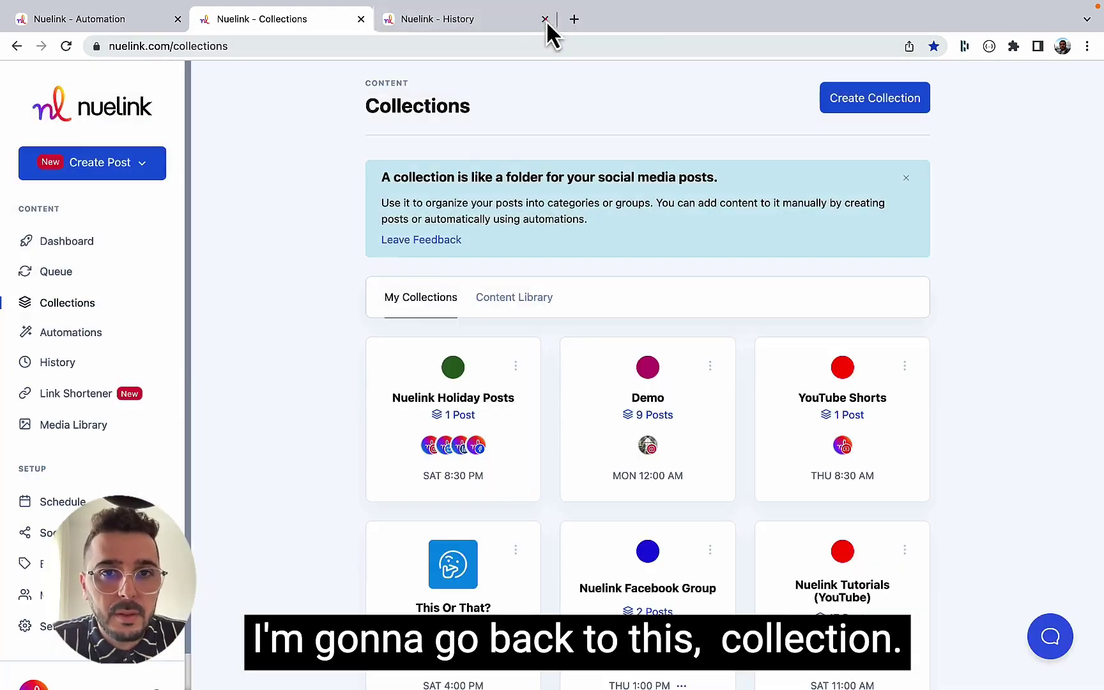
left_click(648, 401)
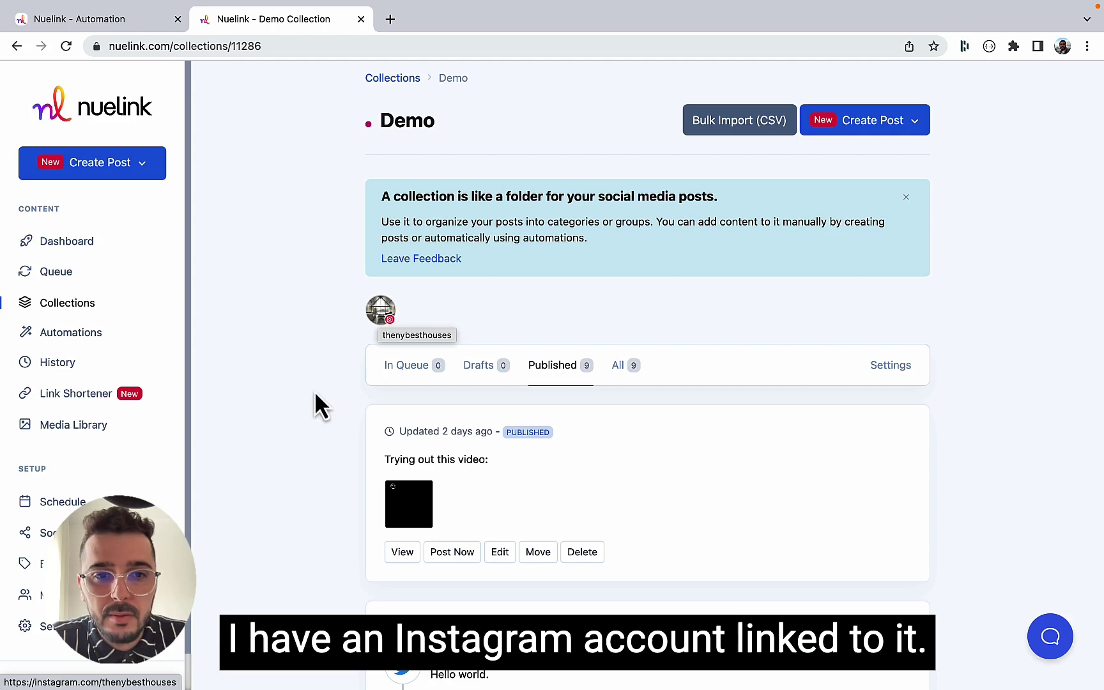
left_click(439, 368)
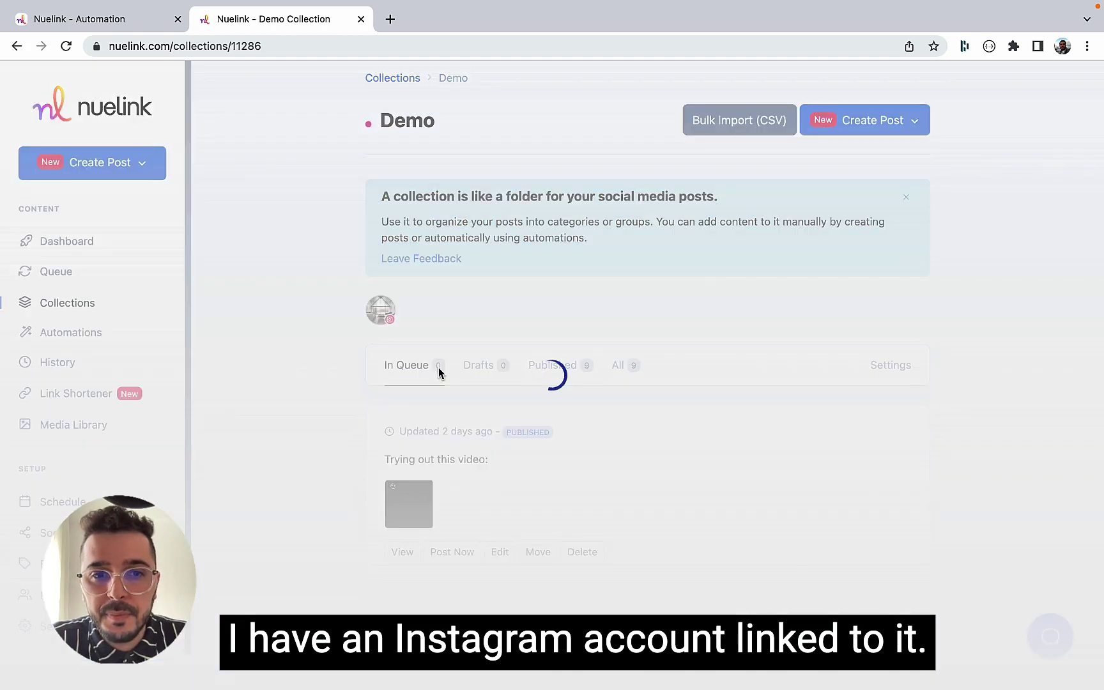
Start a general post in Demo captioned 'Life style..' and reveal the submit options.
left_click(889, 125)
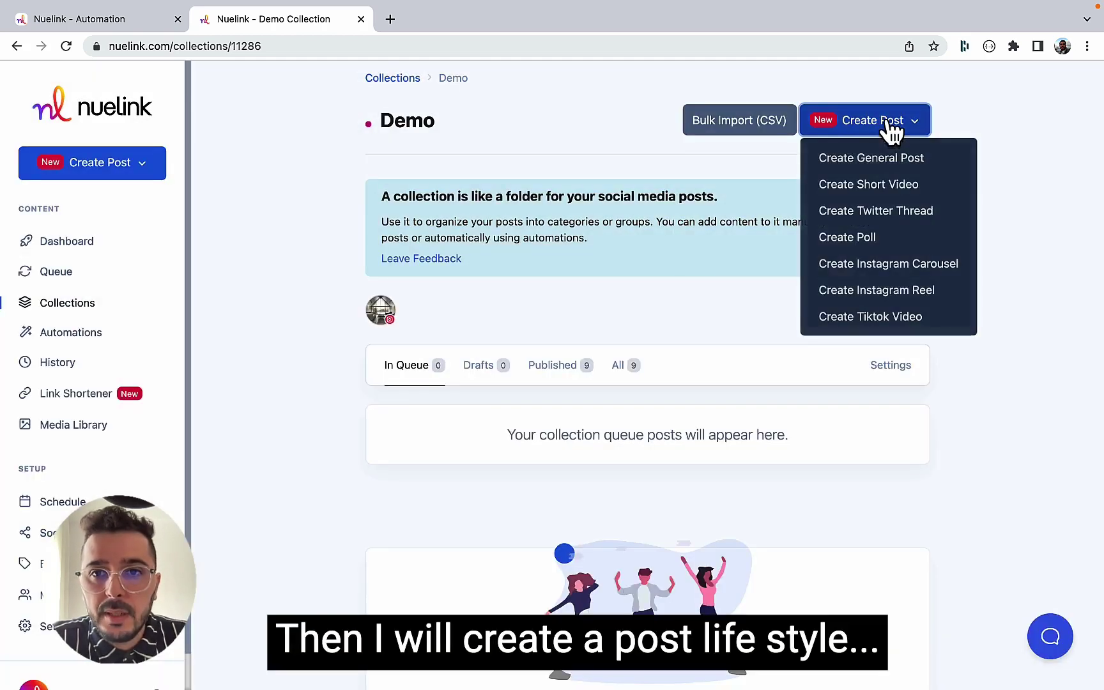
left_click(858, 158)
type("Life")
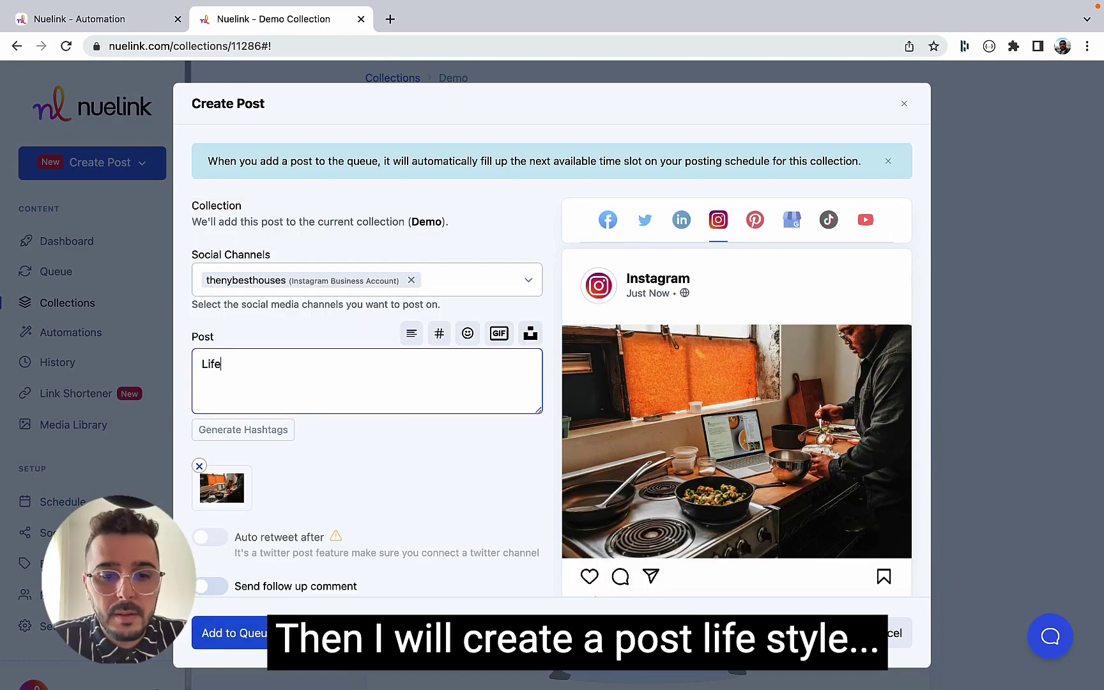
type(" style..")
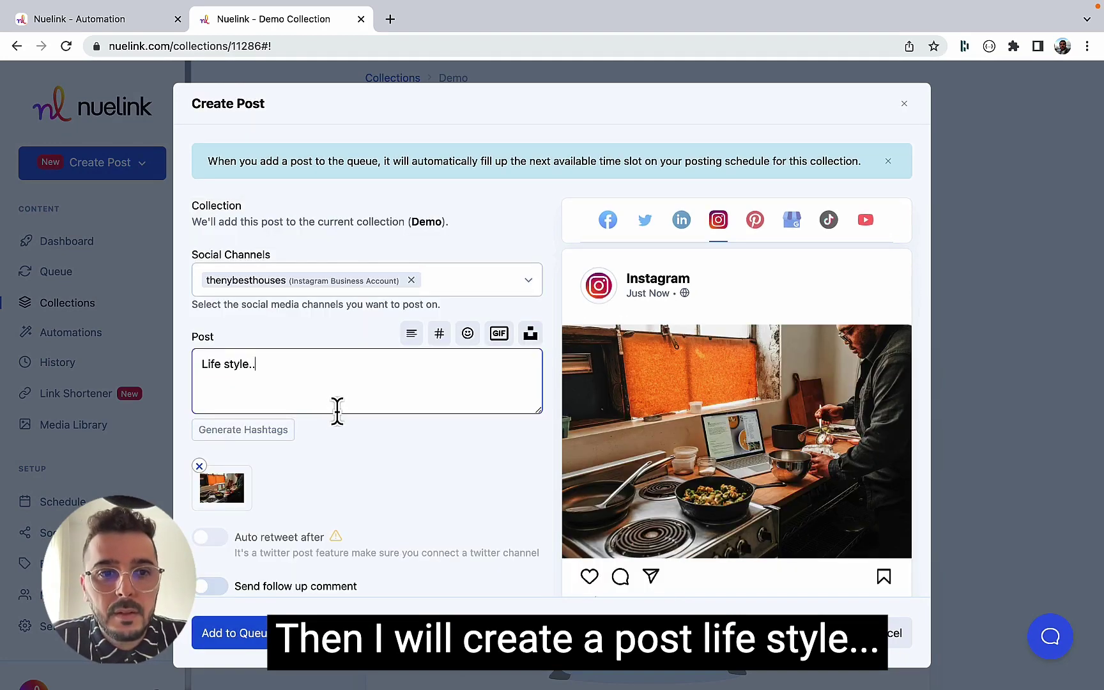
scroll(338, 412, "down", 2)
left_click(296, 633)
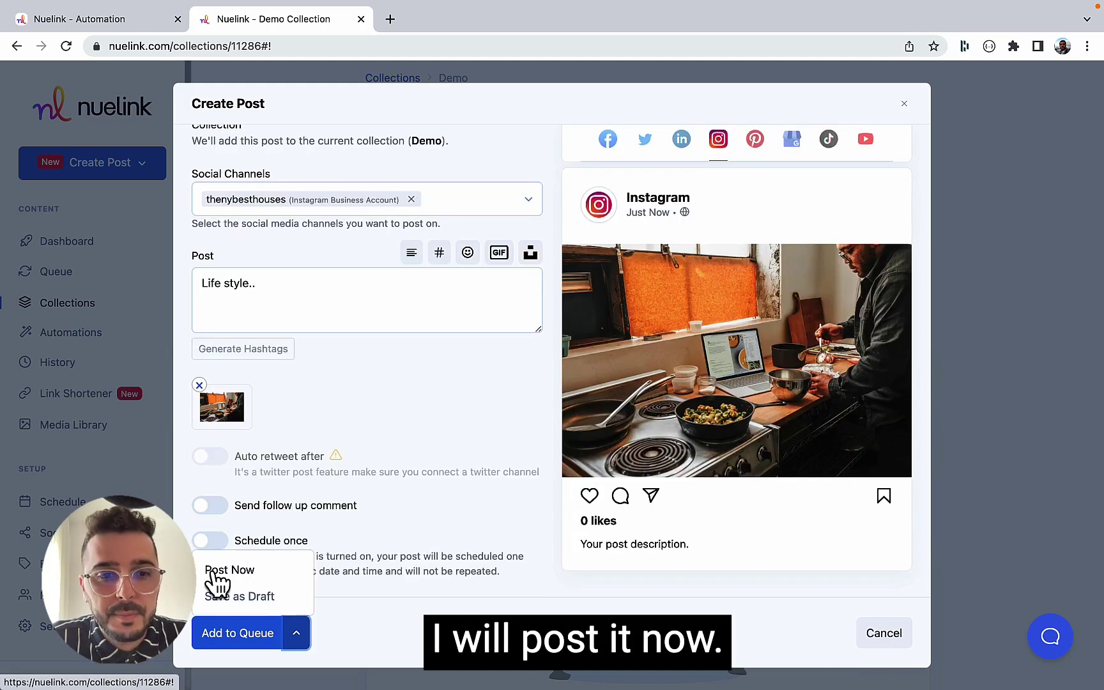
Publish the post now and open its live Instagram version from History.
left_click(216, 573)
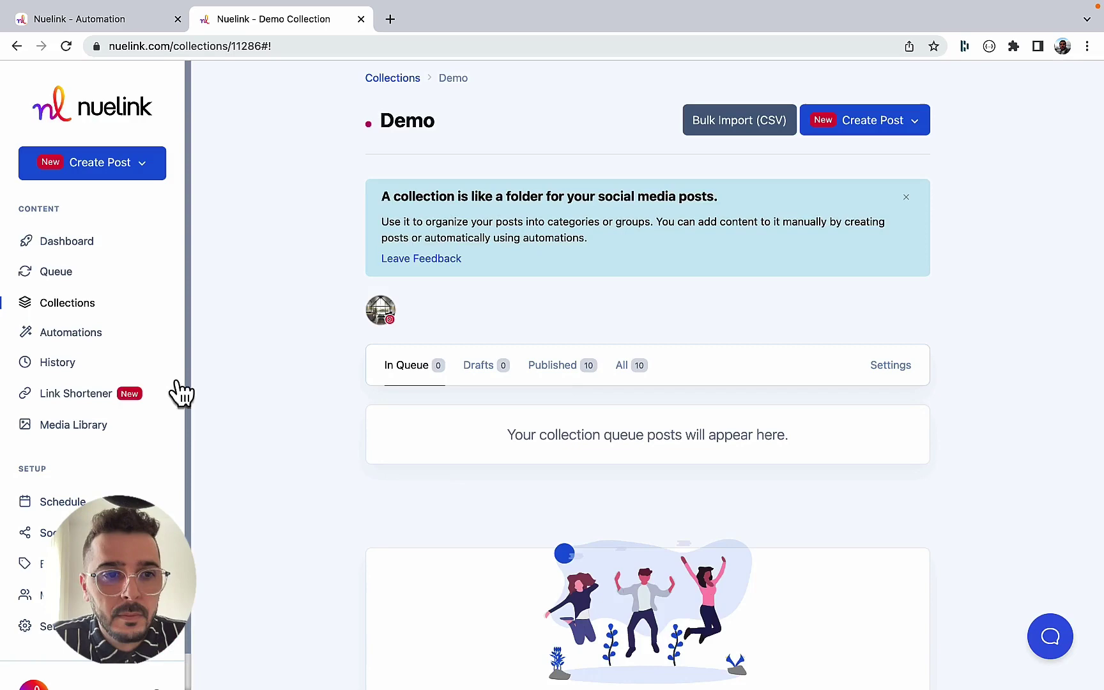
left_click(65, 364)
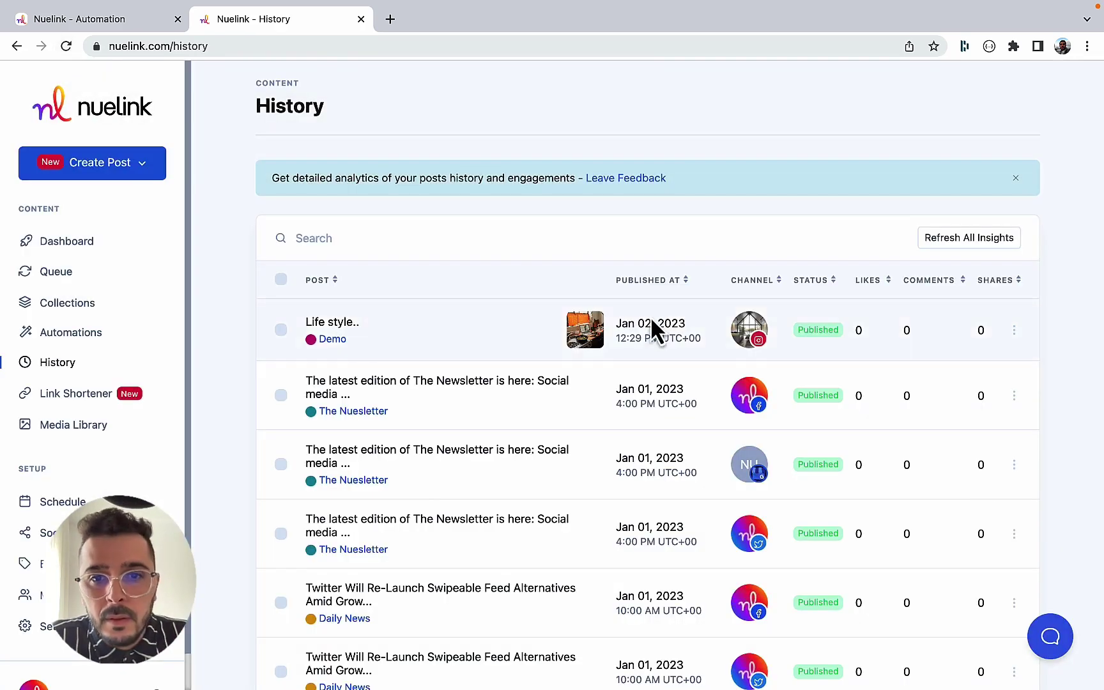
triple_click(666, 341)
left_click(666, 341)
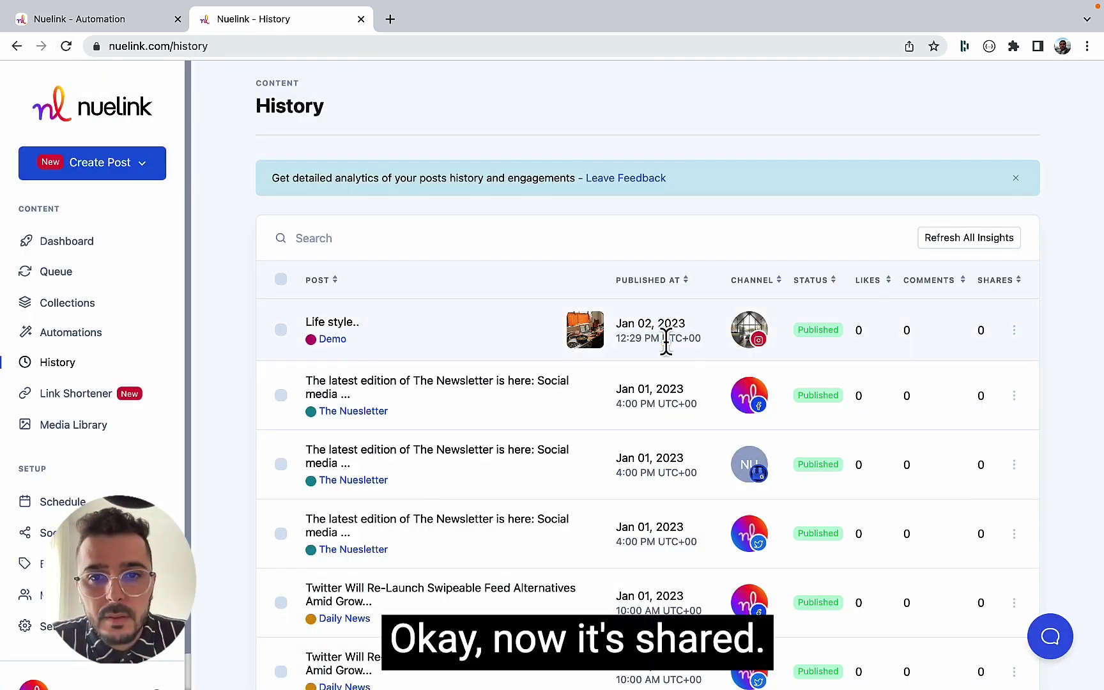
left_click(742, 338)
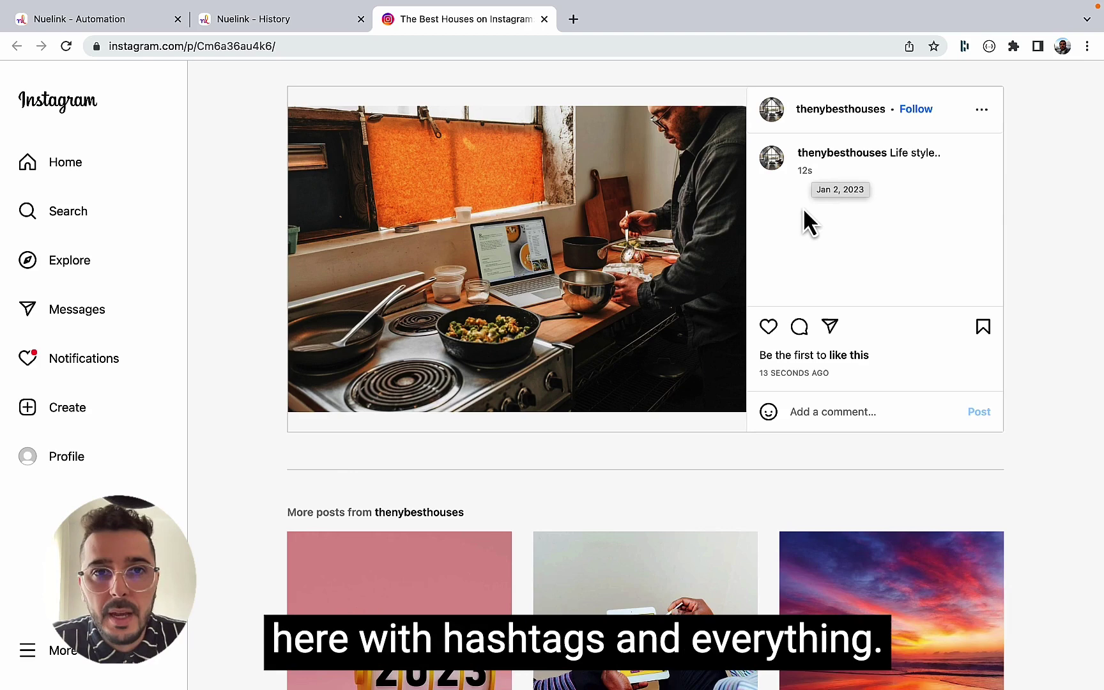
Reload the Instagram post to see the automatic hashtag comment.
left_click(67, 47)
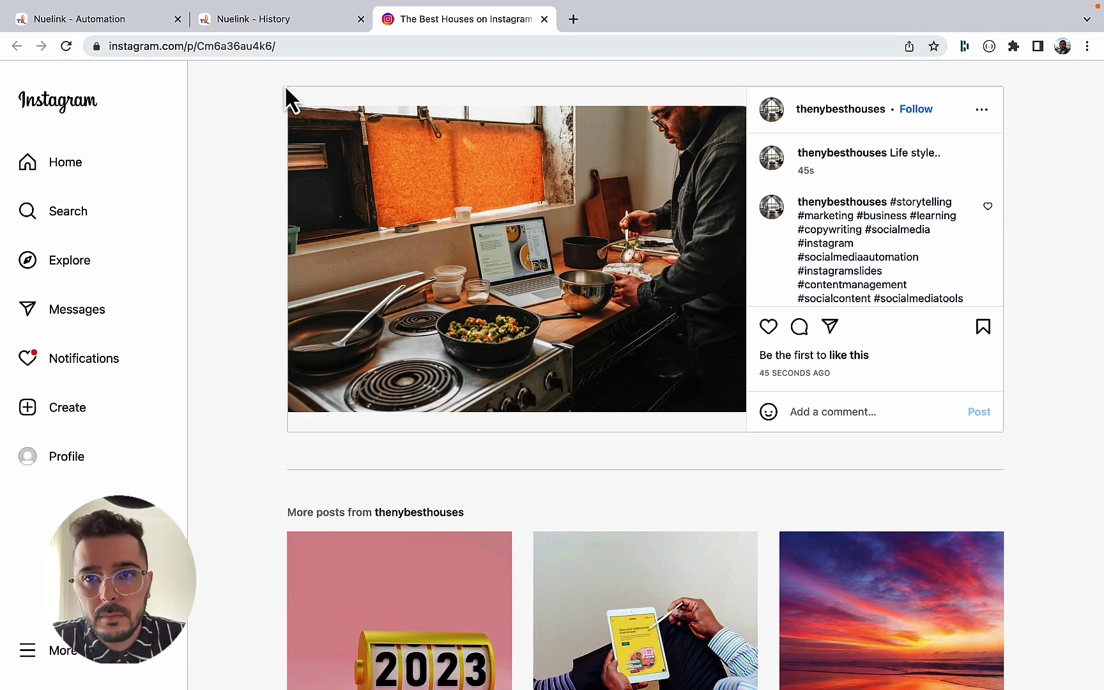
scroll(836, 278, "down", 1)
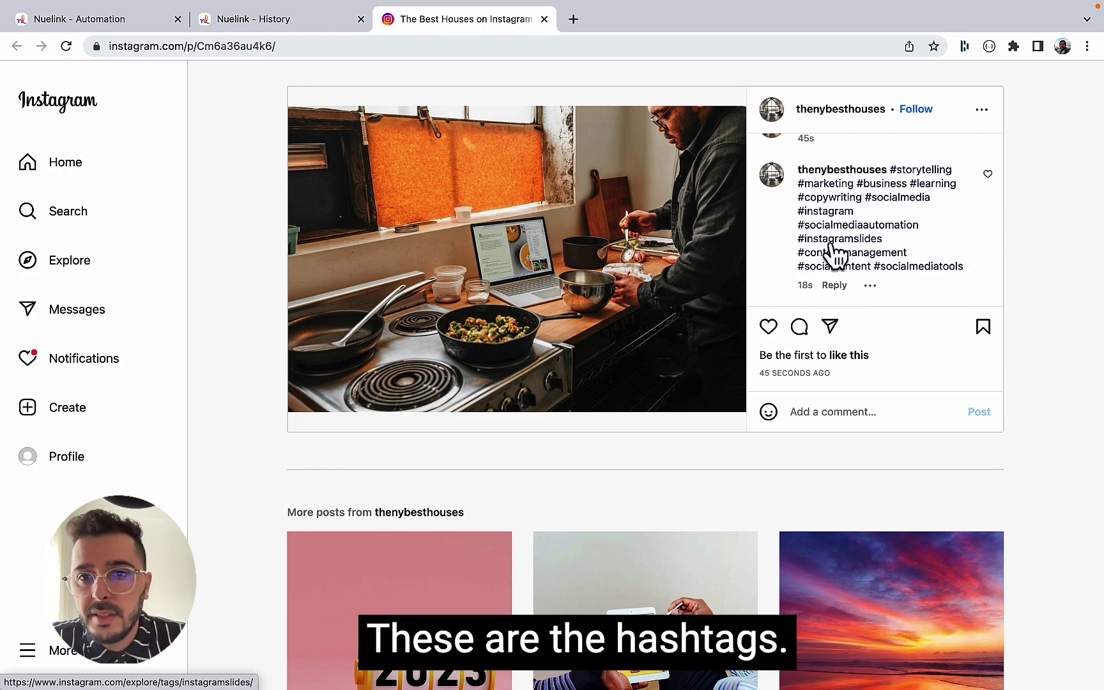
scroll(836, 278, "up", 1)
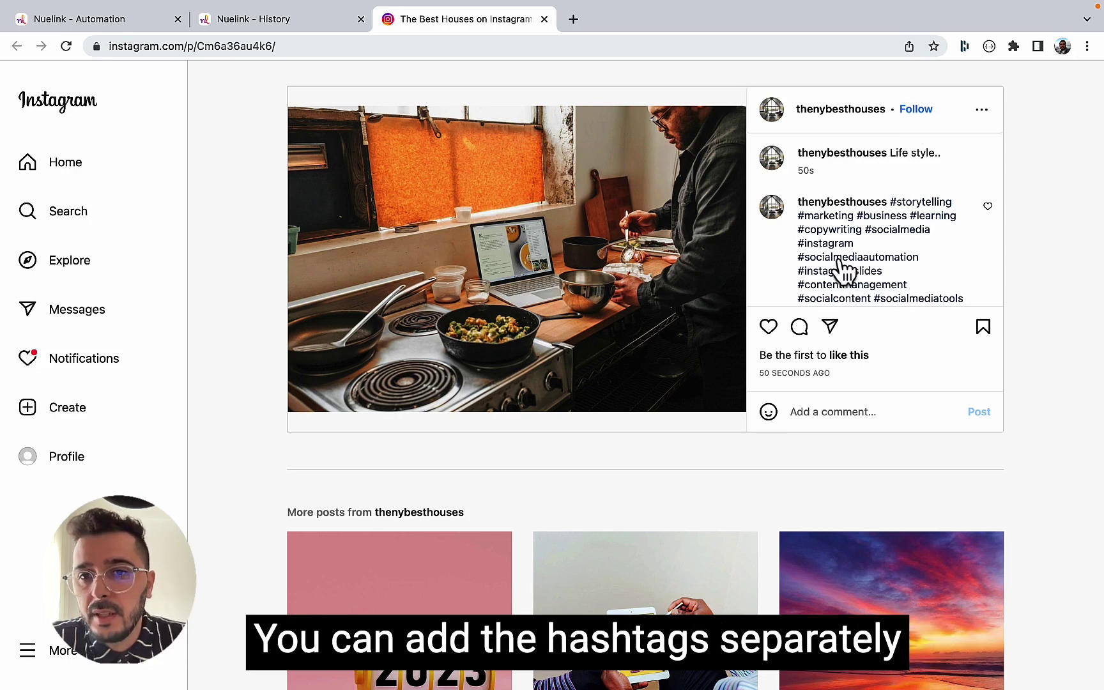
scroll(838, 278, "down", 1)
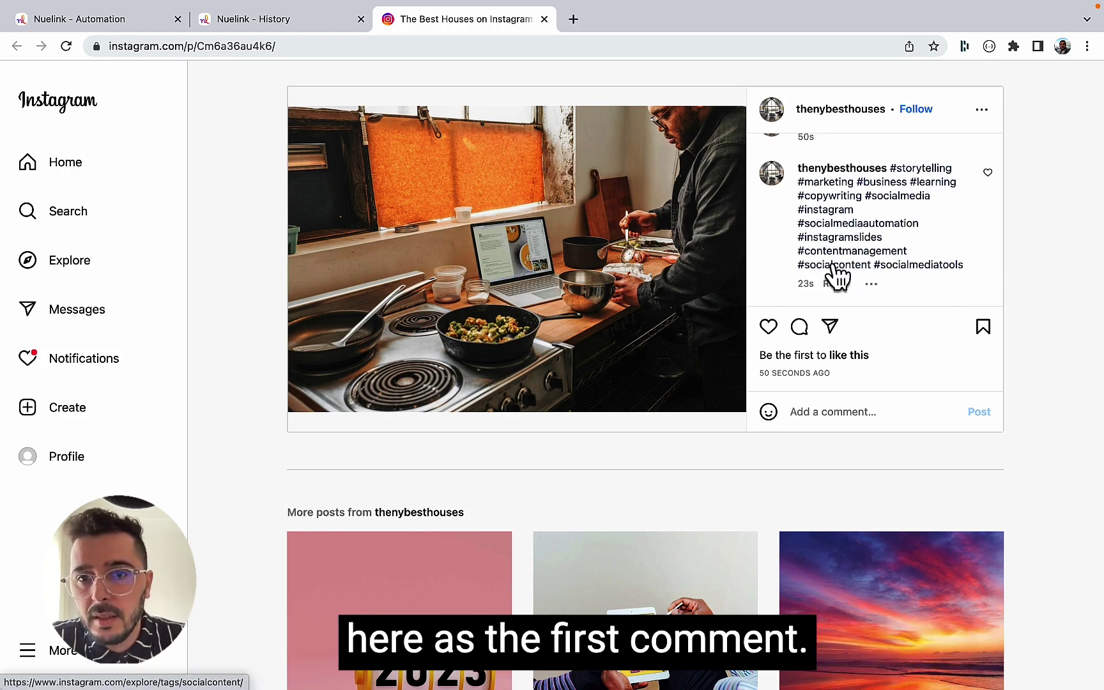
scroll(851, 246, "up", 1)
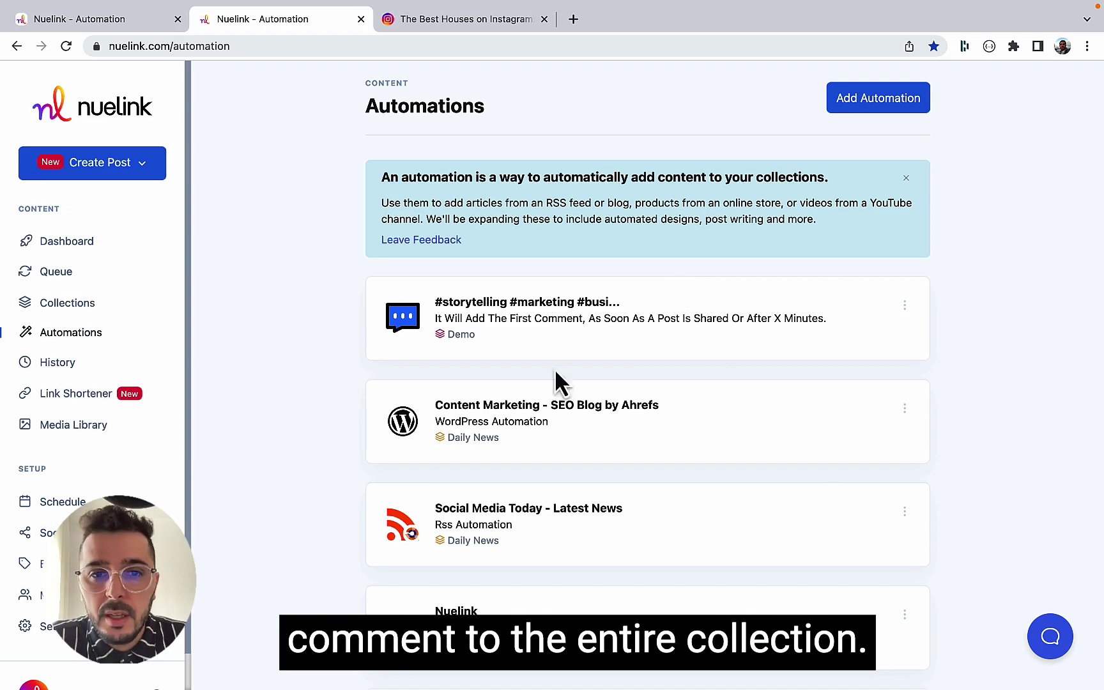
From the Demo collection page, start a new general post for the Instagram business account.
left_click(89, 305)
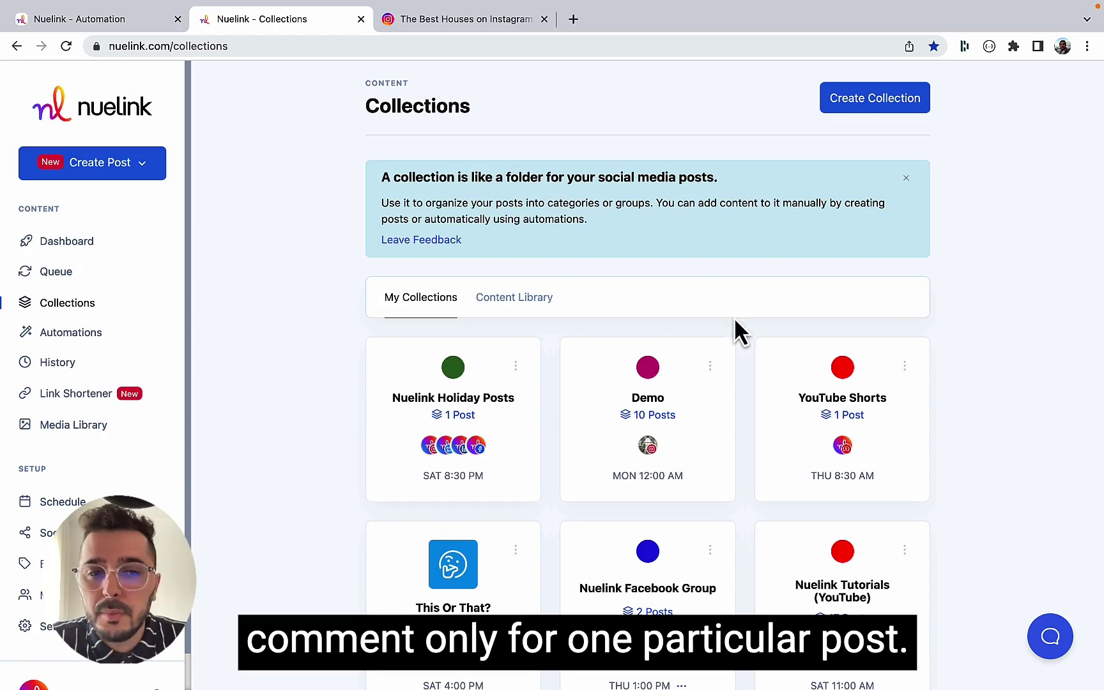
left_click(71, 337)
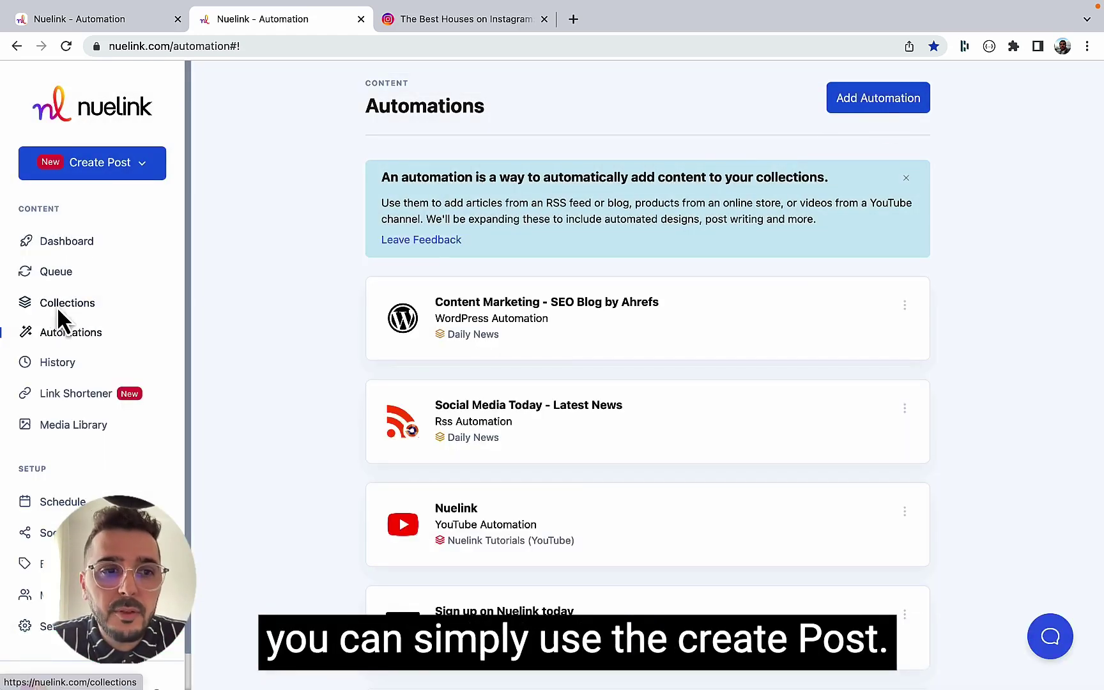
left_click(62, 308)
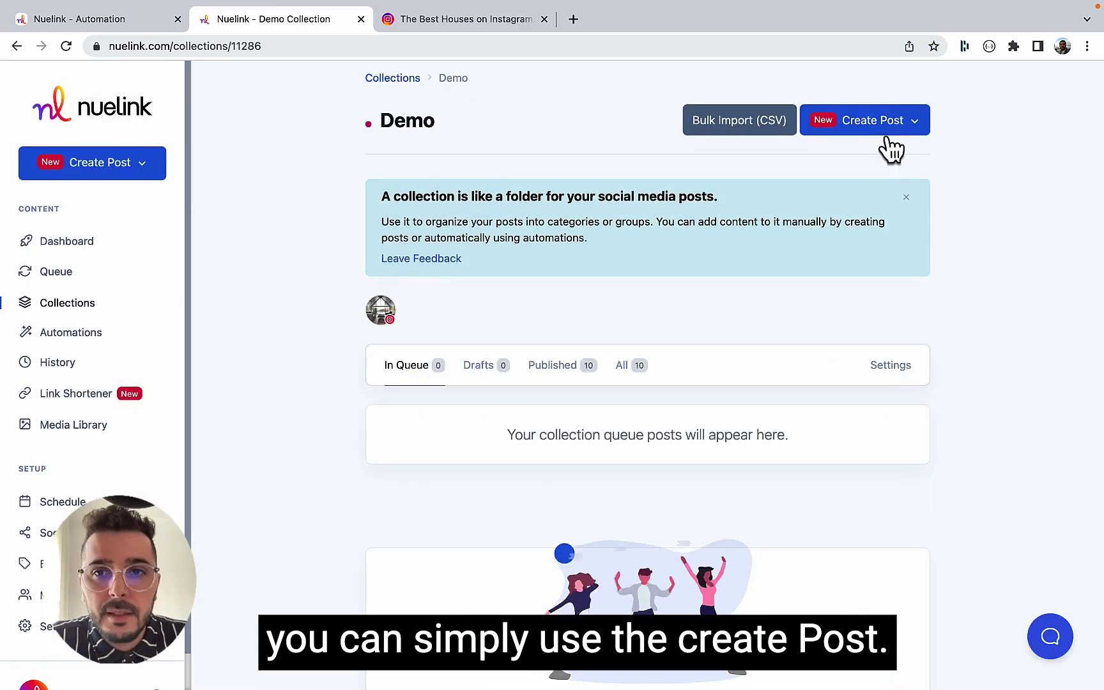
left_click(889, 129)
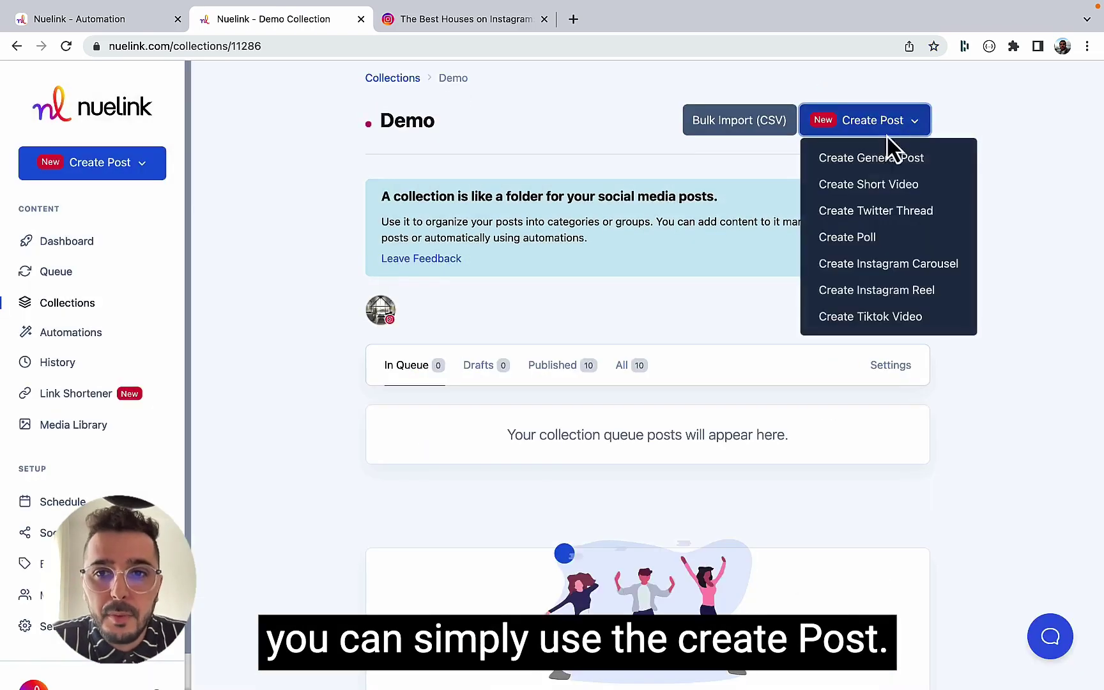
left_click(866, 160)
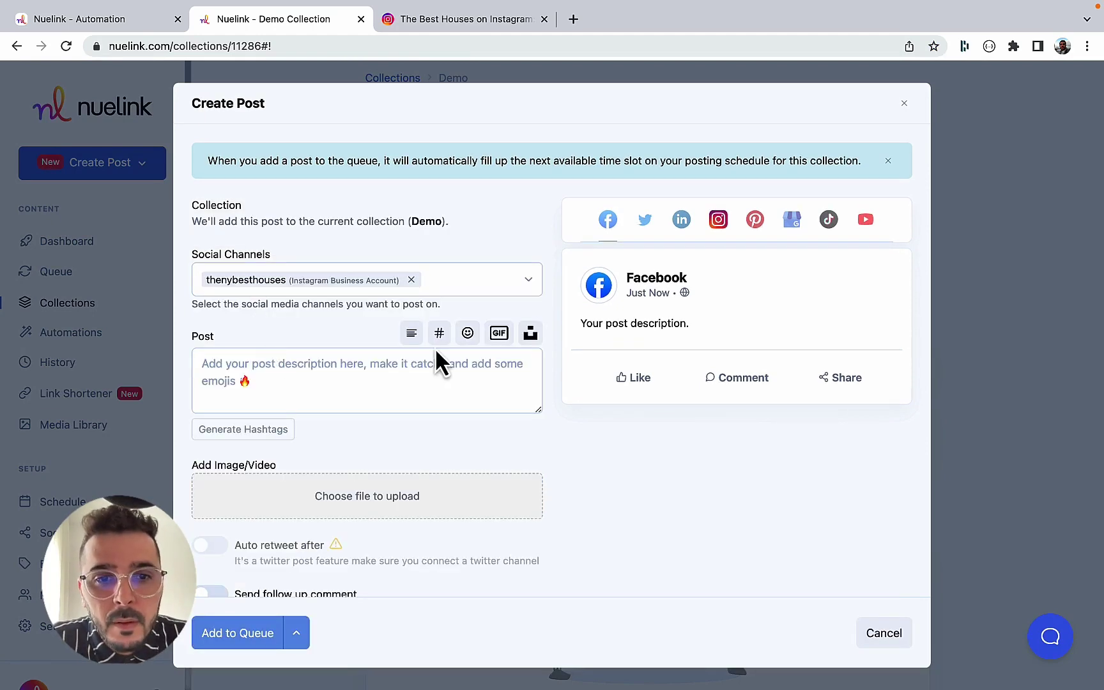
scroll(266, 466, "down", 2)
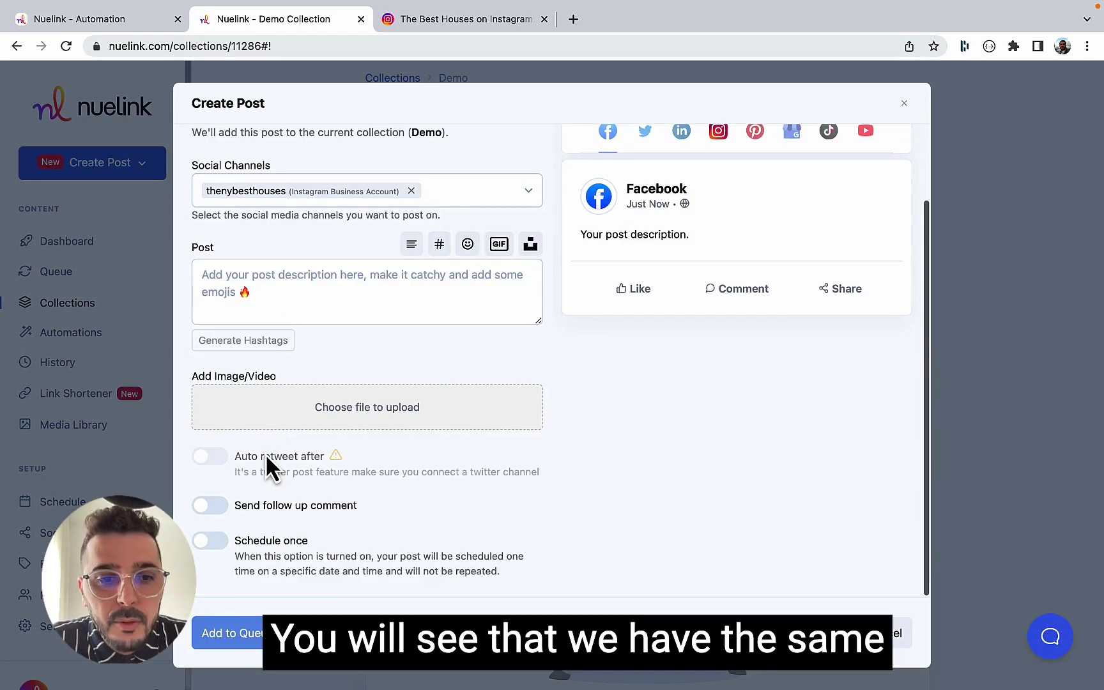
Enable a follow-up comment with a 1-minute delay and paste the hashtag list into it.
left_click(216, 513)
scroll(314, 474, "down", 3)
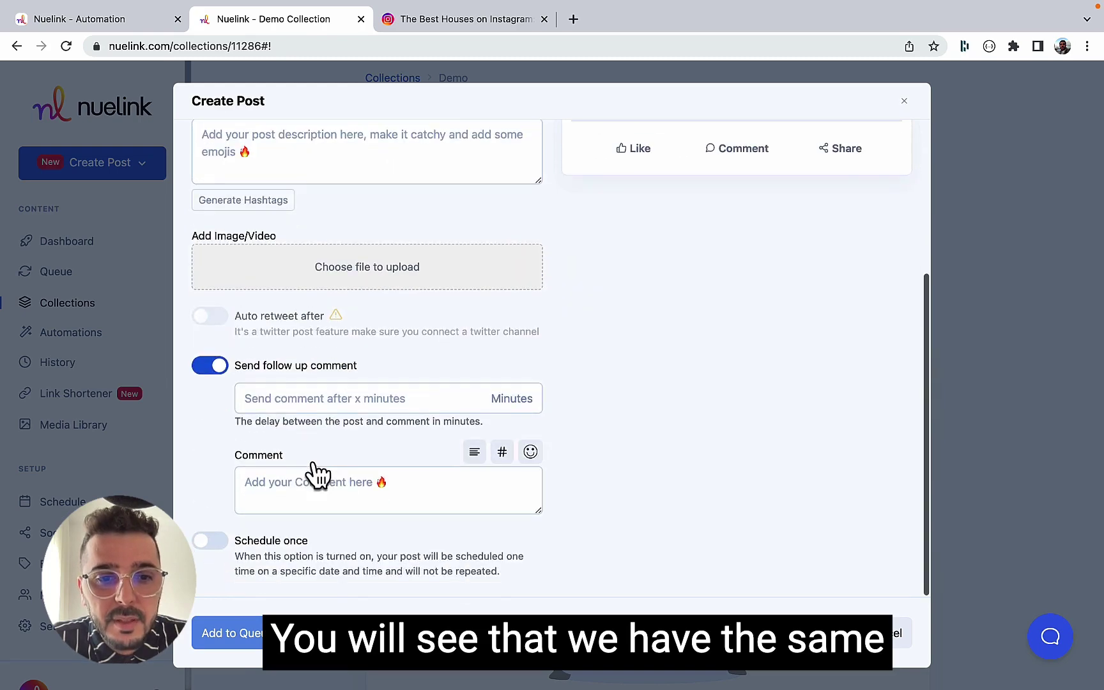
left_click(338, 400)
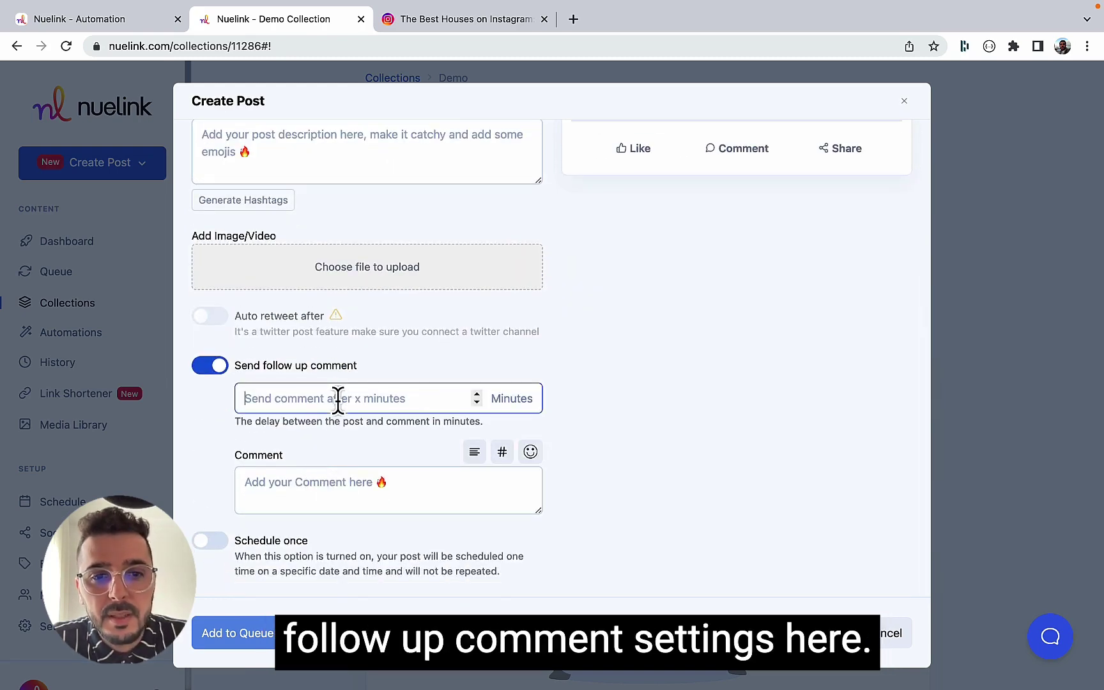
left_click(476, 393)
left_click(371, 481)
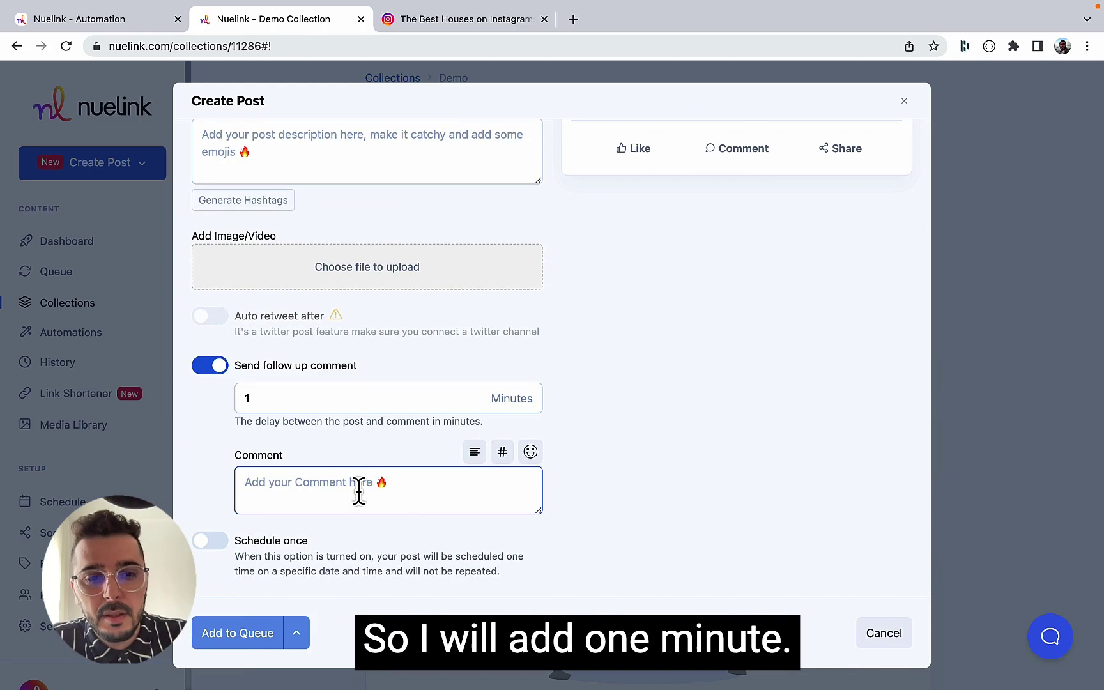
type("#storytelling #marketing #business #learning #copywriting #socialmedia #instagram #socialmediaautomation #instagramslides #contentmanagement #socialcontent #socialmediatools")
scroll(267, 432, "up", 5)
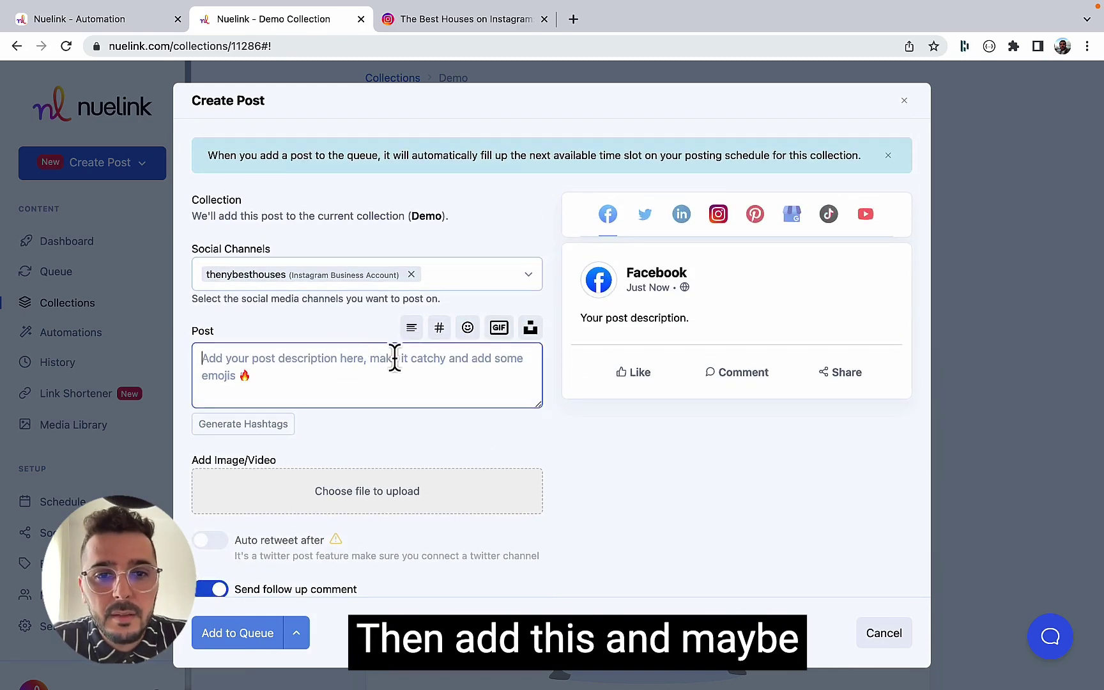
Attach the frozen-bubble Unsplash photo, caption it 'Beautiful crystal.', remove #socialmediatools, and show publishing options.
left_click(531, 313)
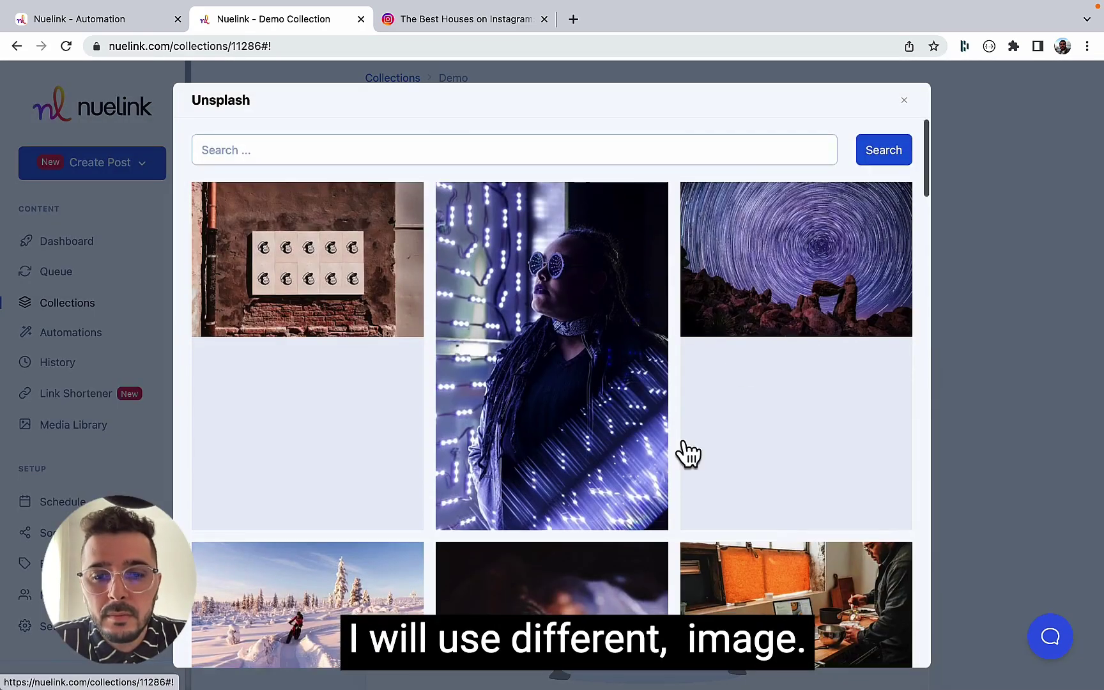
scroll(691, 455, "down", 7)
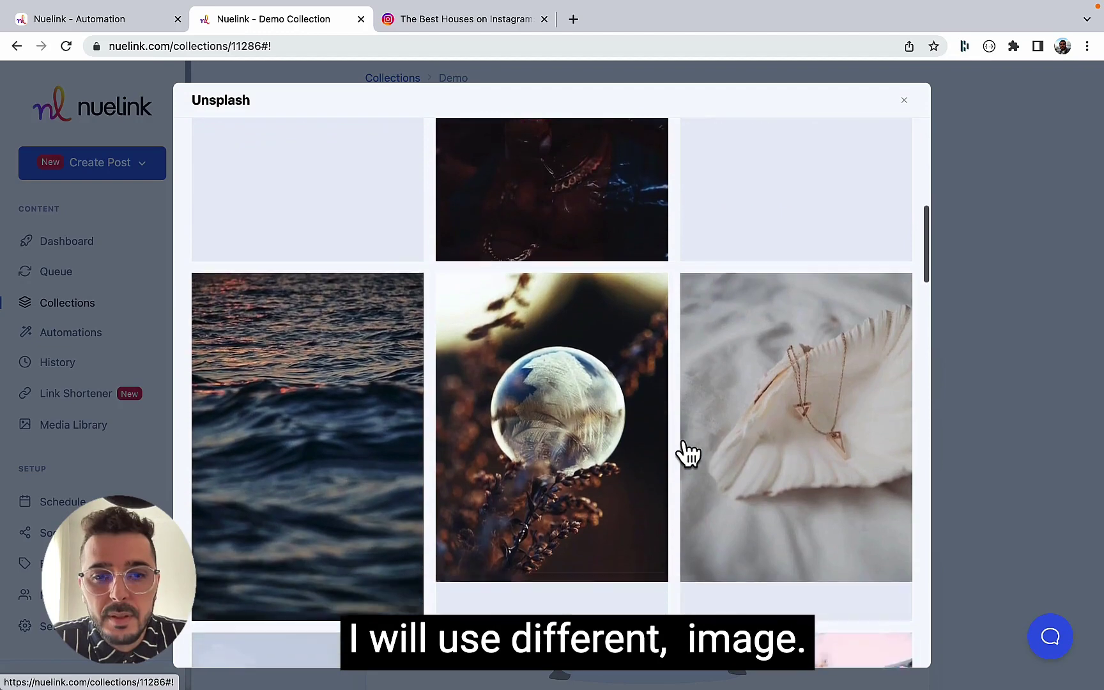
left_click(687, 453)
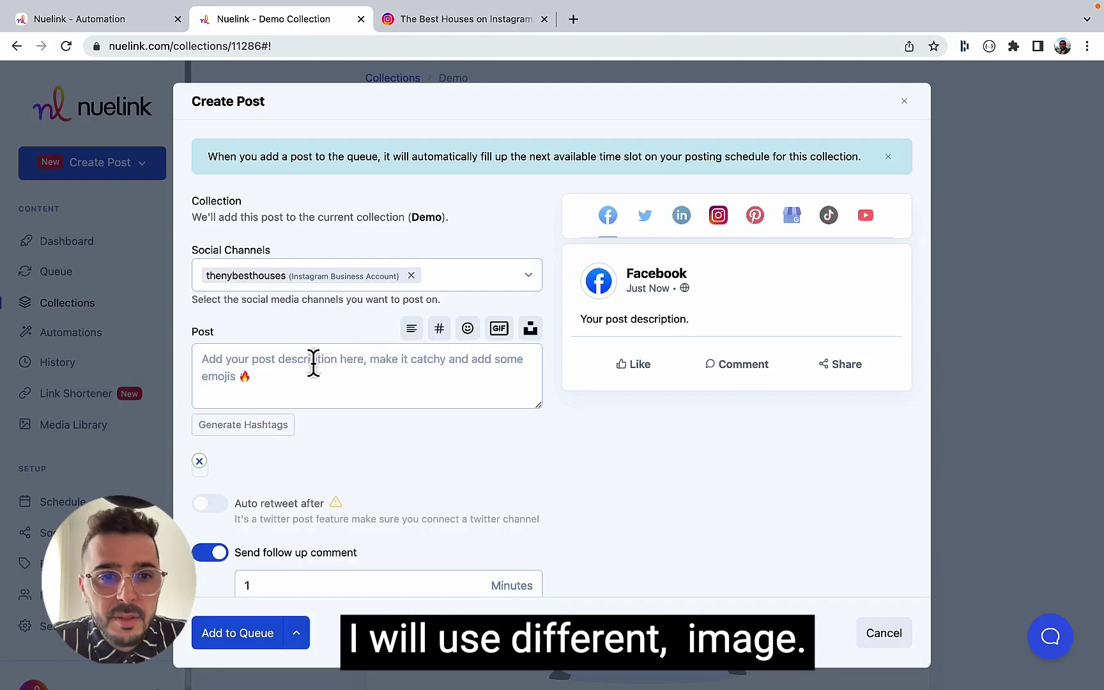
left_click(304, 378)
type("Beautifu")
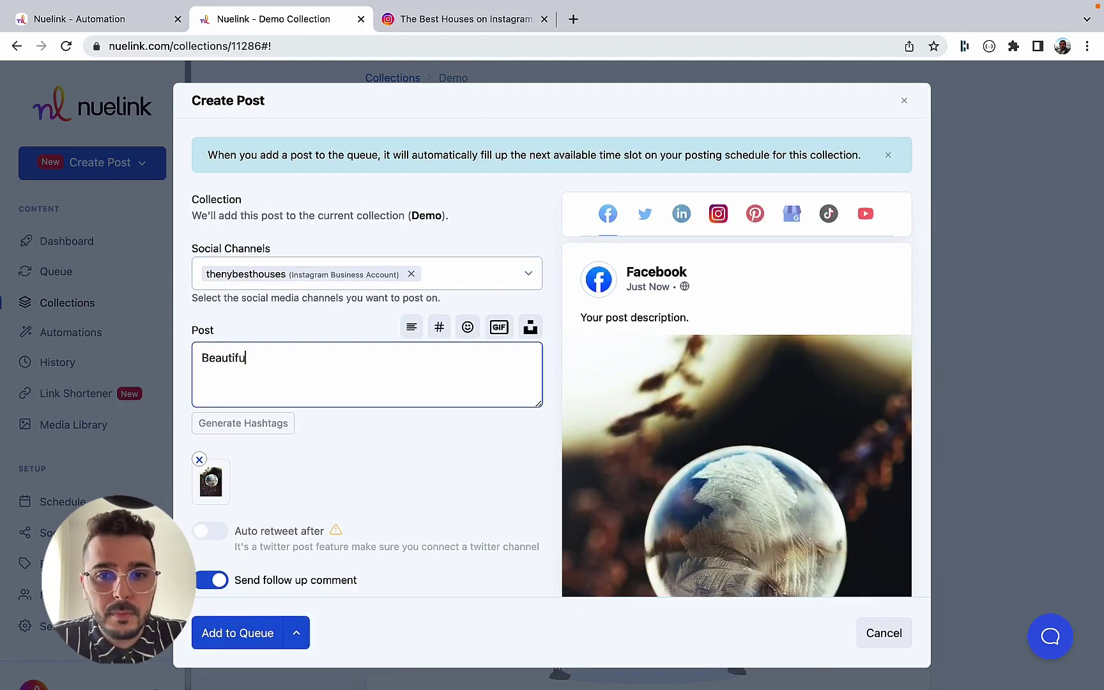
type("l c")
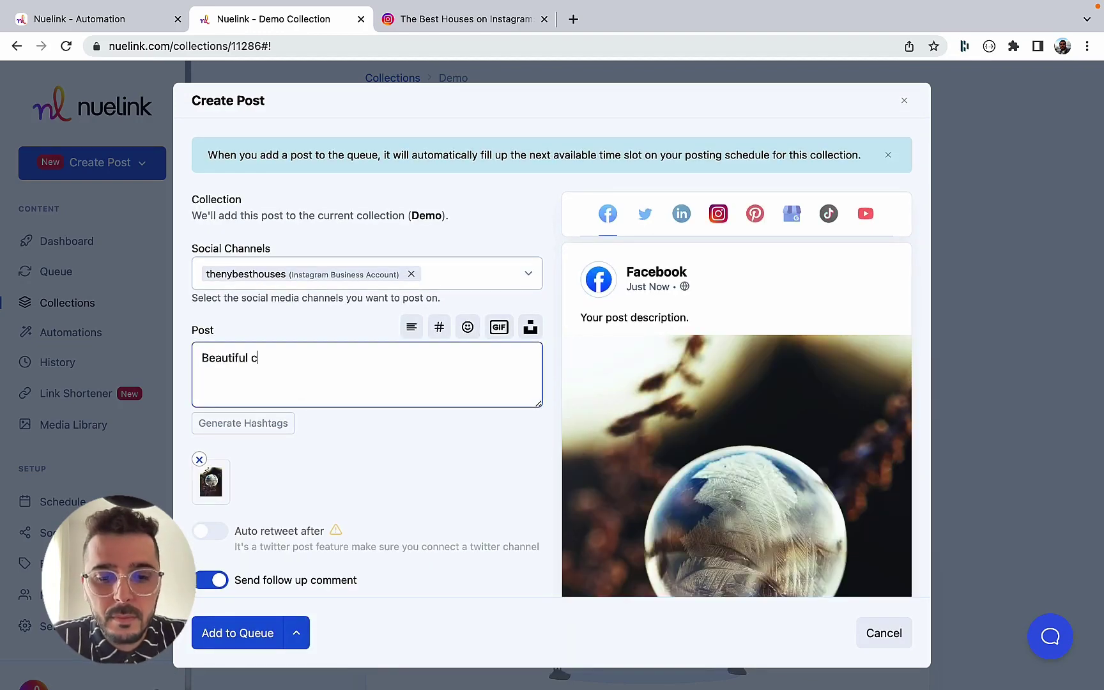
type("rystal..")
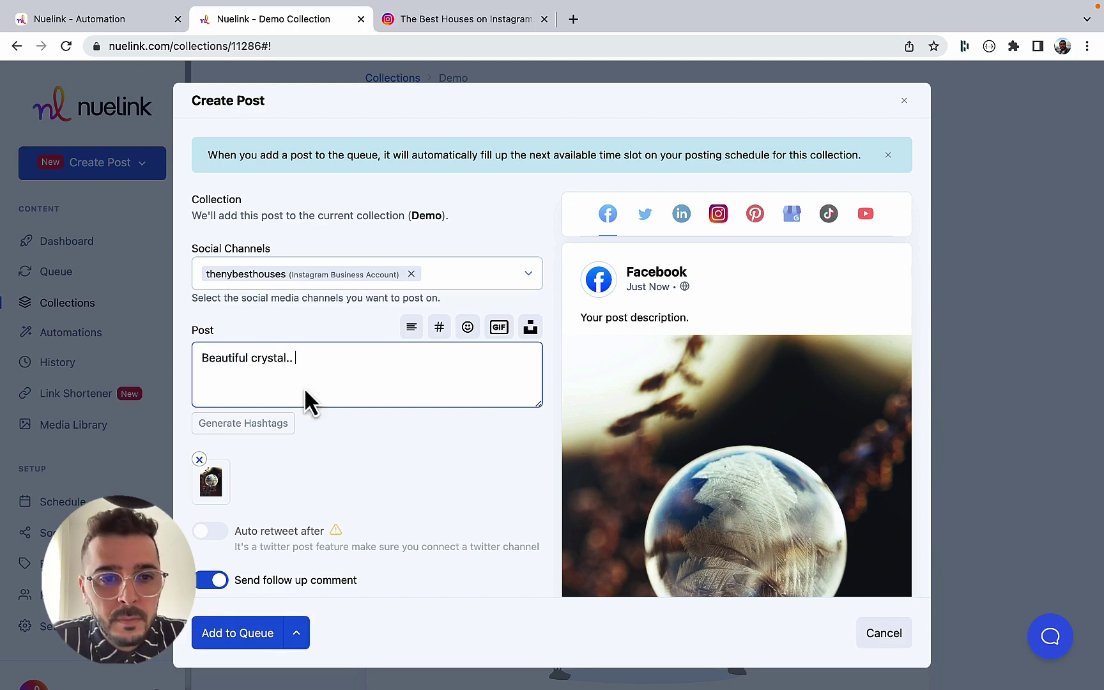
scroll(316, 481, "down", 1)
scroll(316, 481, "down", 2)
scroll(315, 471, "down", 2)
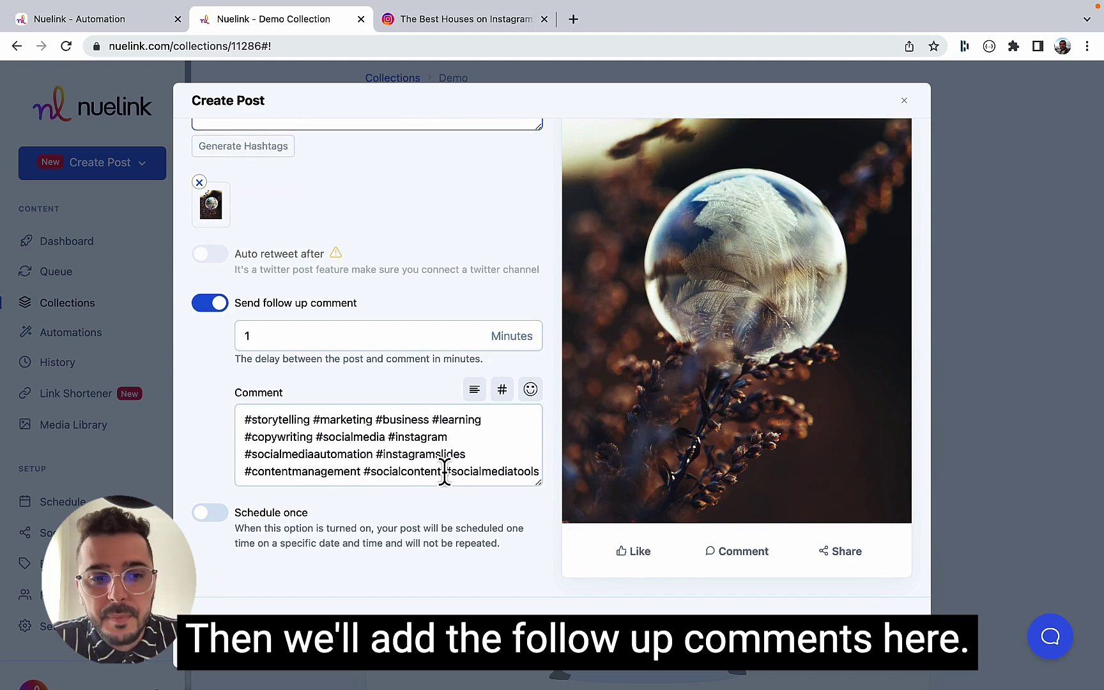
left_click_drag(445, 472, 541, 473)
key("BackSpace")
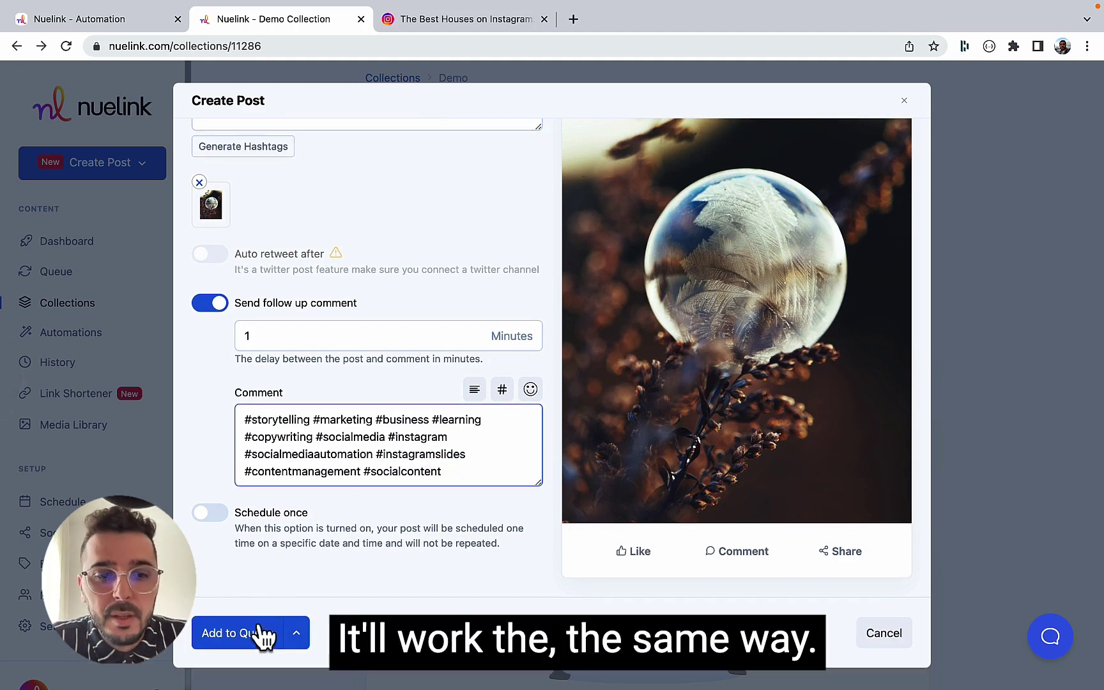
left_click(296, 635)
Publish the 'Beautiful crystal' post now and open its live Instagram page from the refreshed history.
left_click(263, 572)
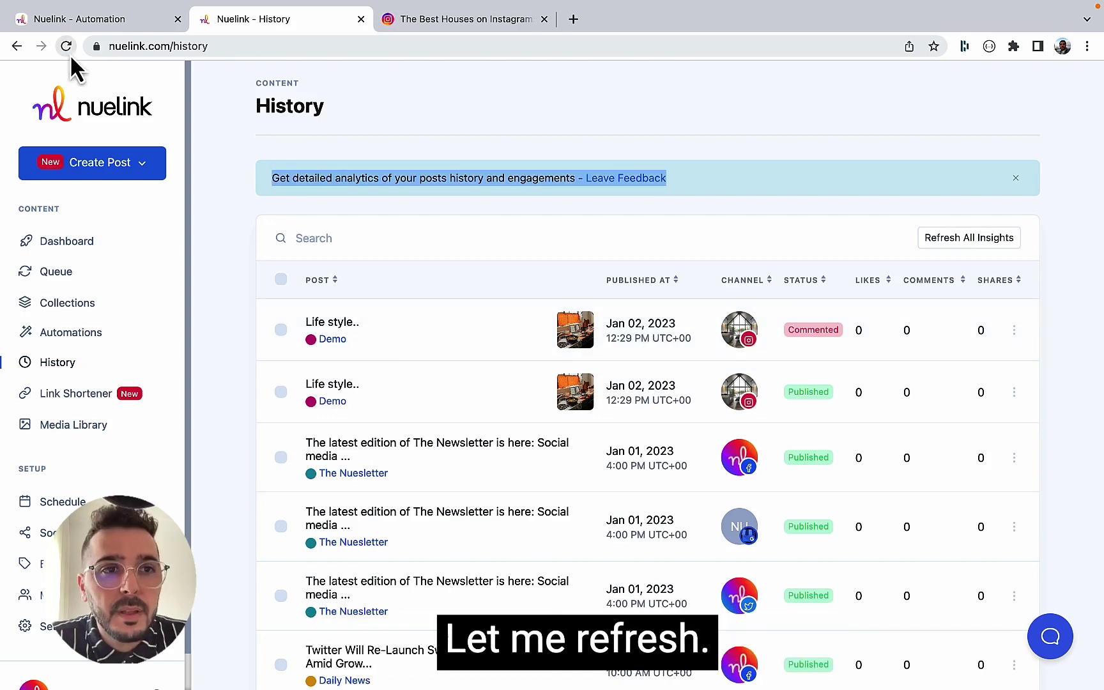
left_click(67, 49)
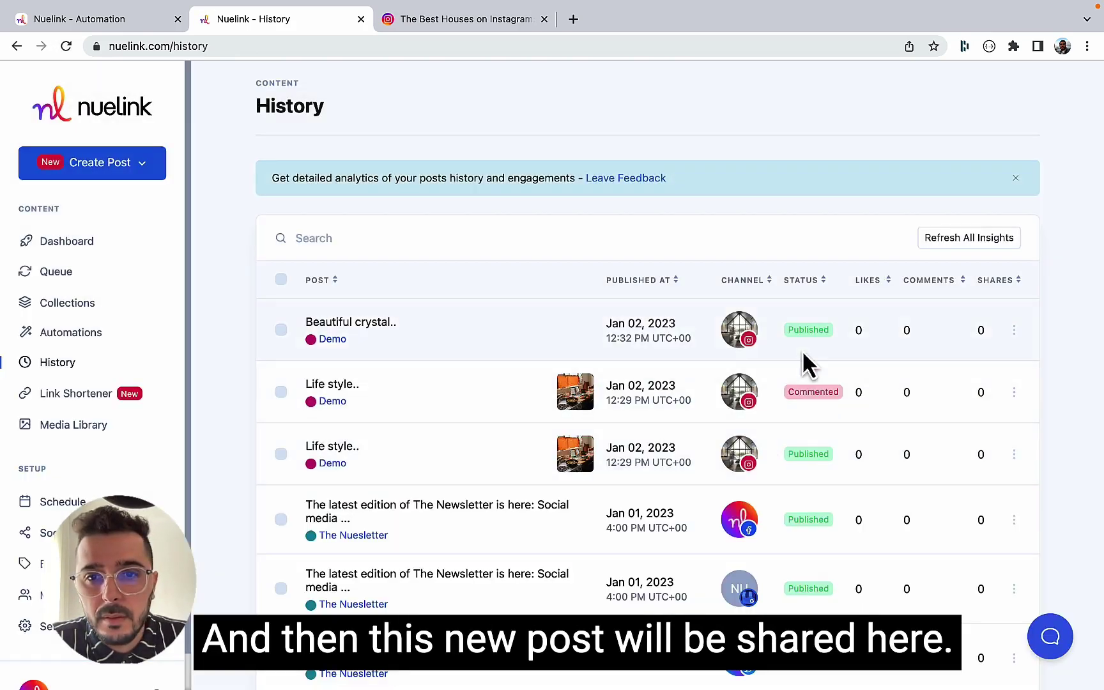
left_click(743, 338)
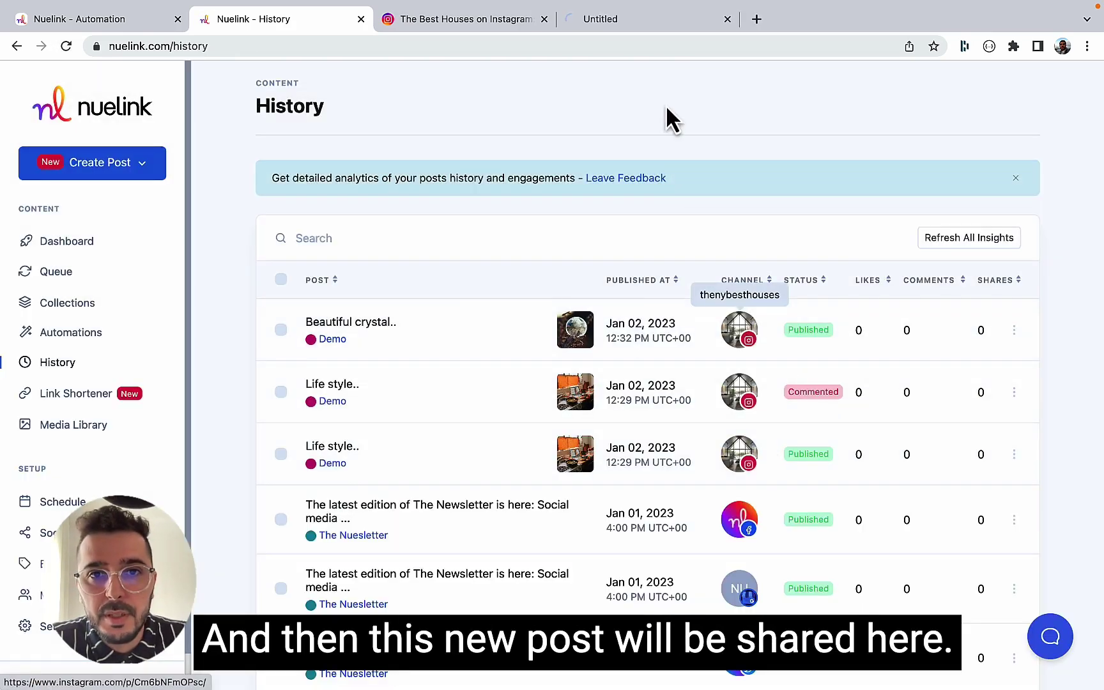
left_click(676, 18)
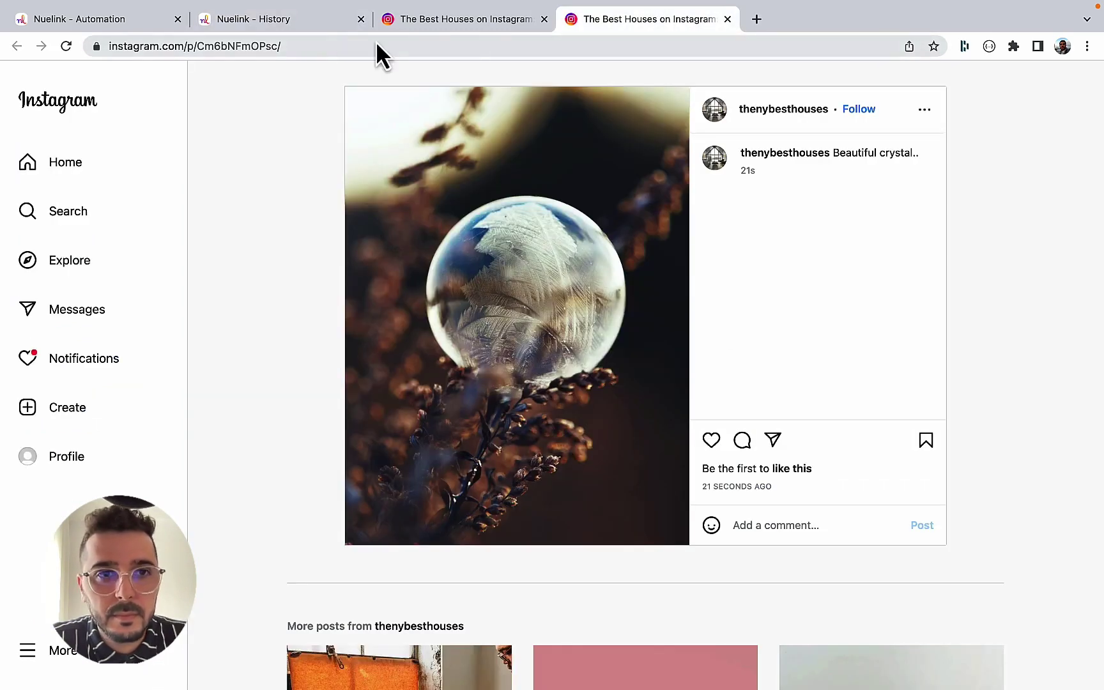
Reload the Instagram post to confirm the hashtag comment, then close both Instagram pages.
left_click(577, 50)
key("Return")
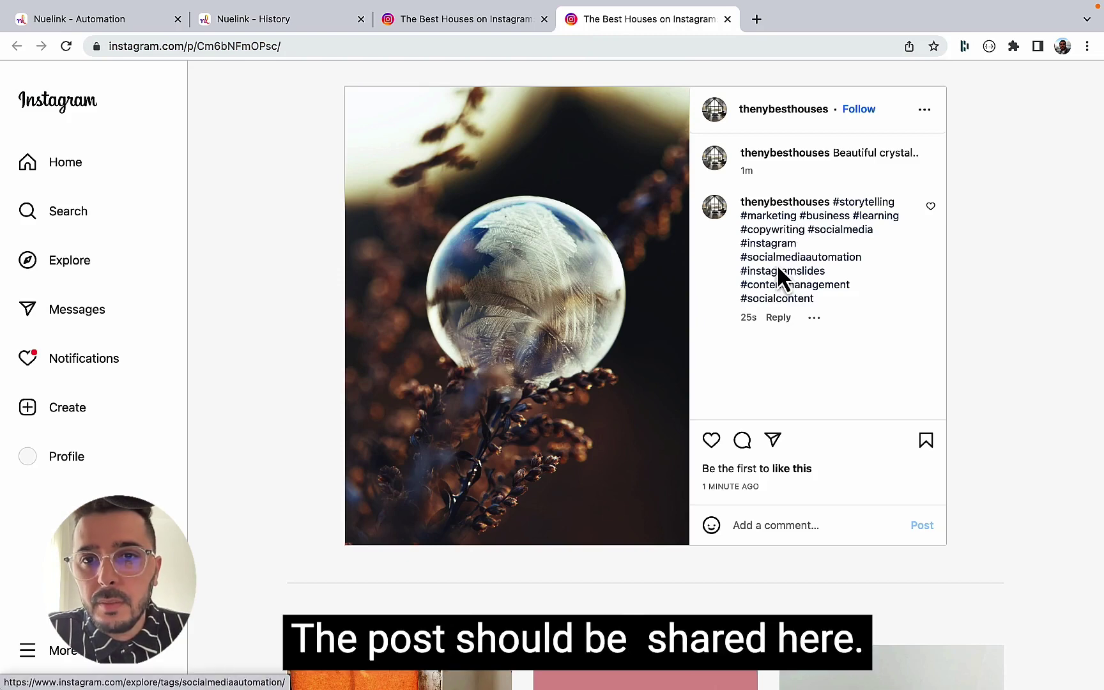
left_click(727, 19)
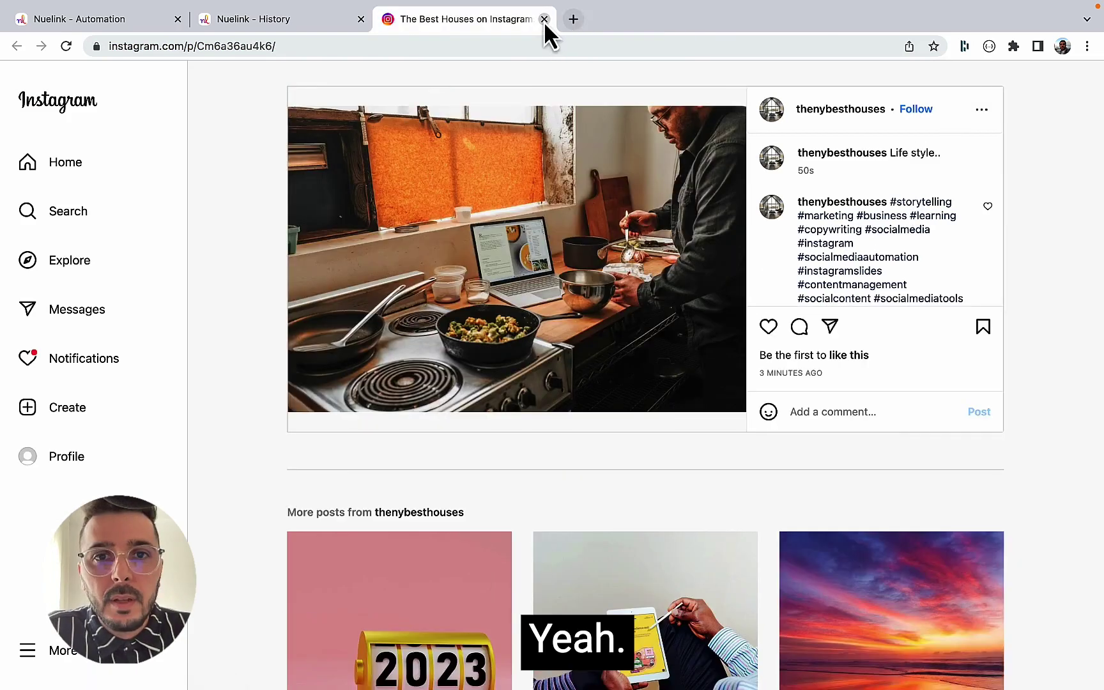
left_click(544, 20)
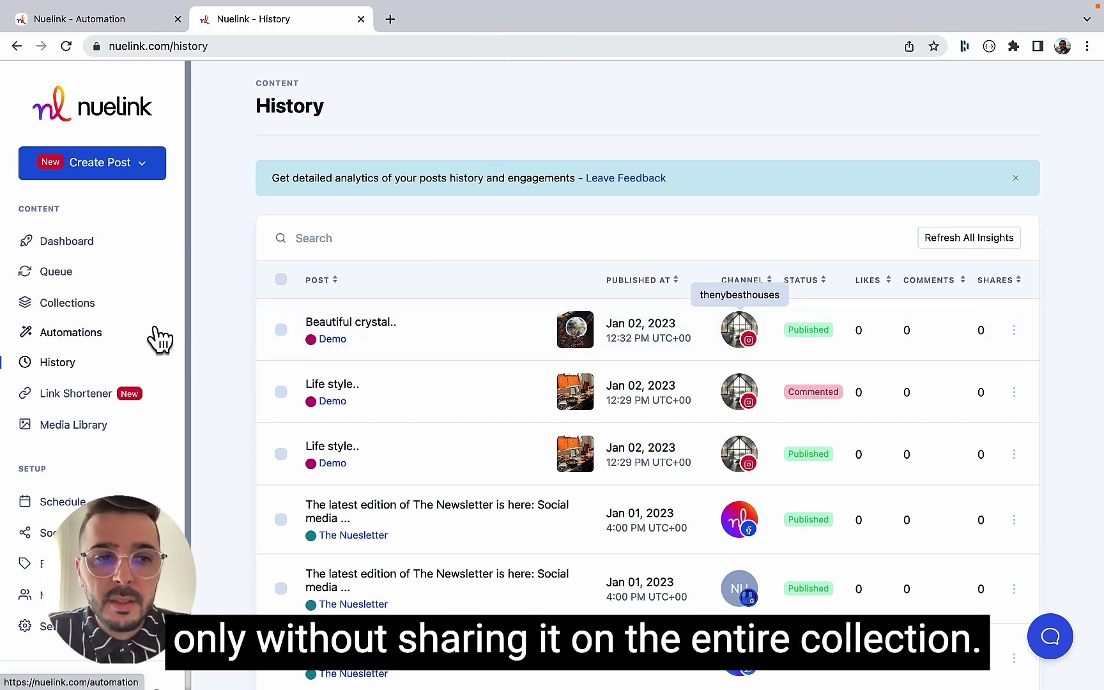
Go to Collections and show the Automations list with the 'Sign up on Nuelink today' first-comment automation.
left_click(80, 310)
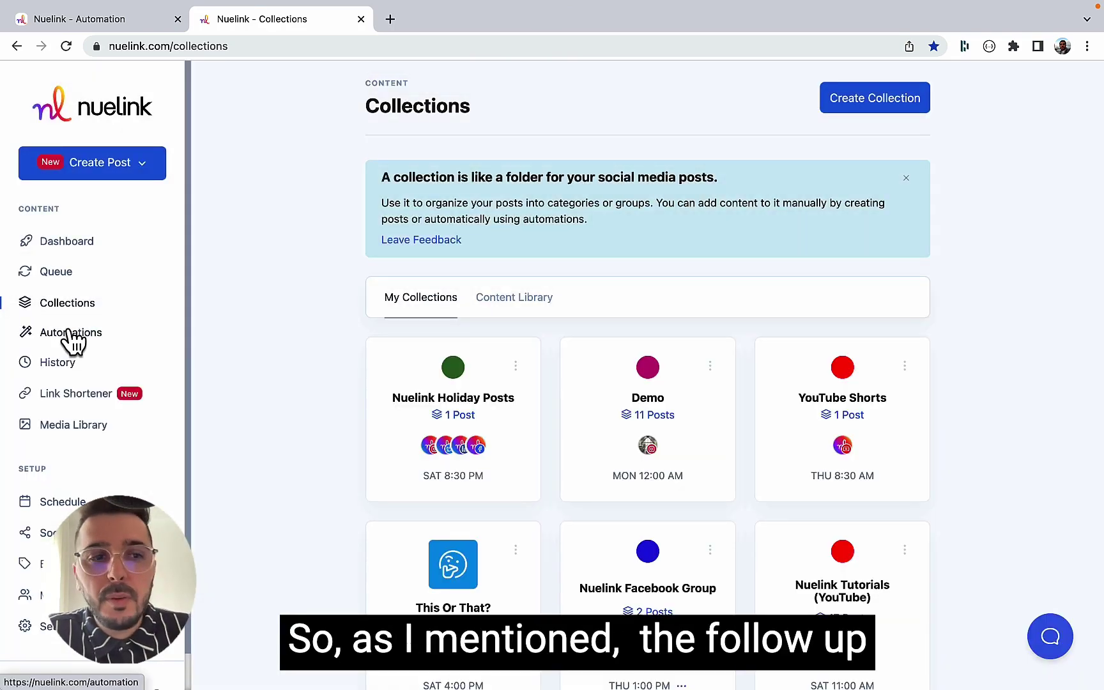
left_click(70, 332)
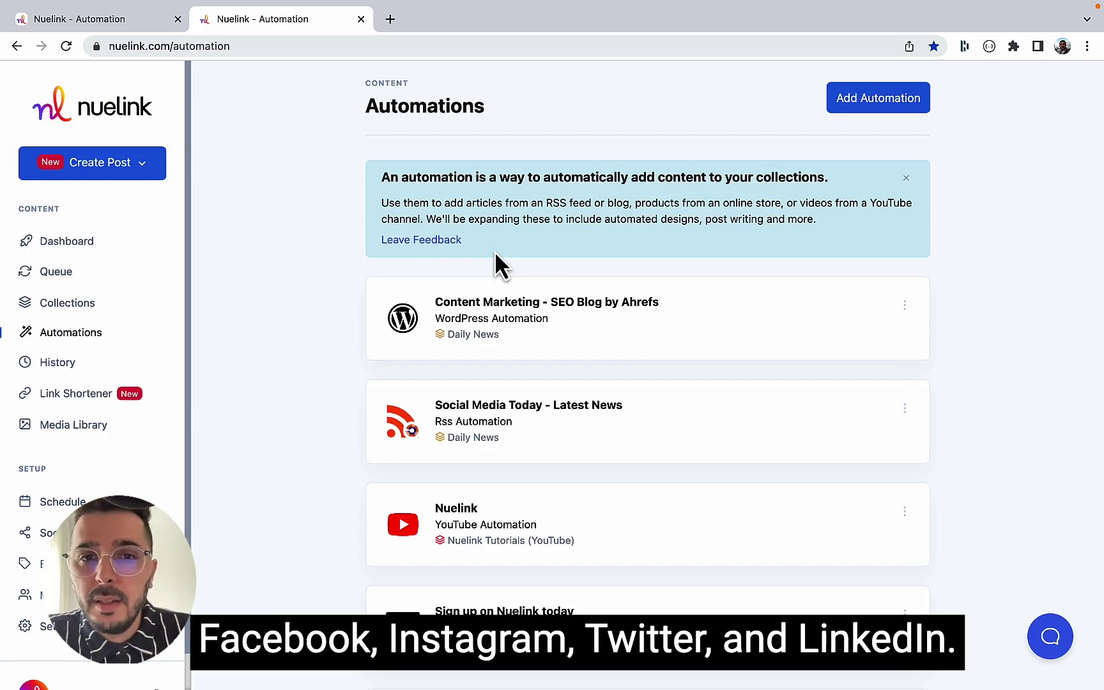
scroll(497, 255, "down", 2)
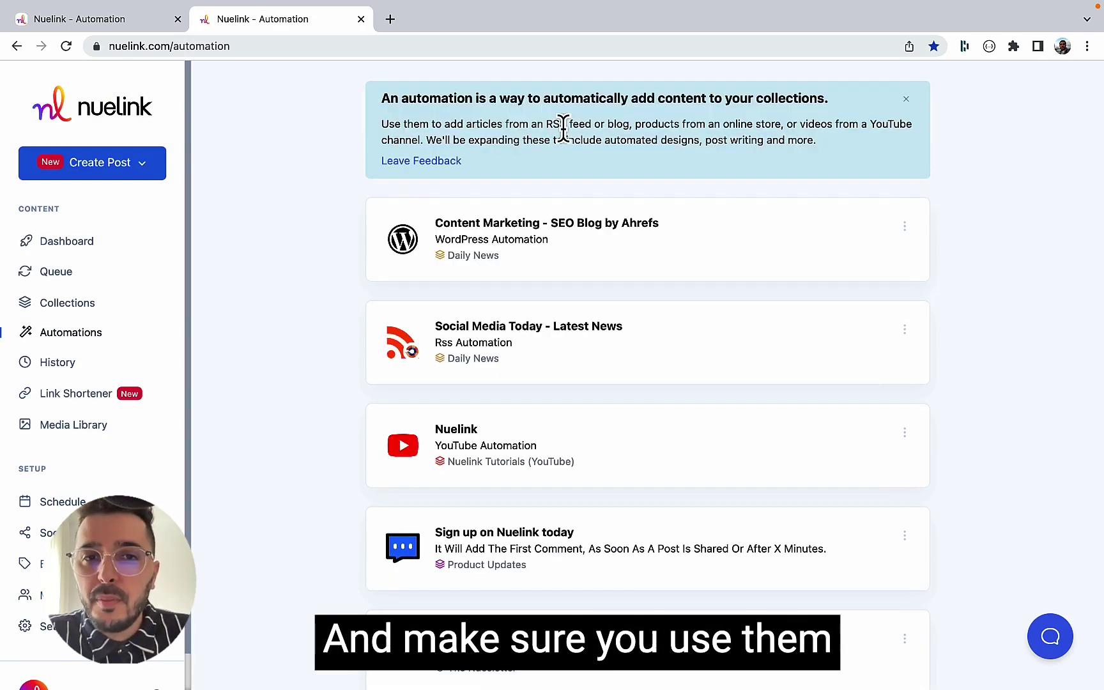